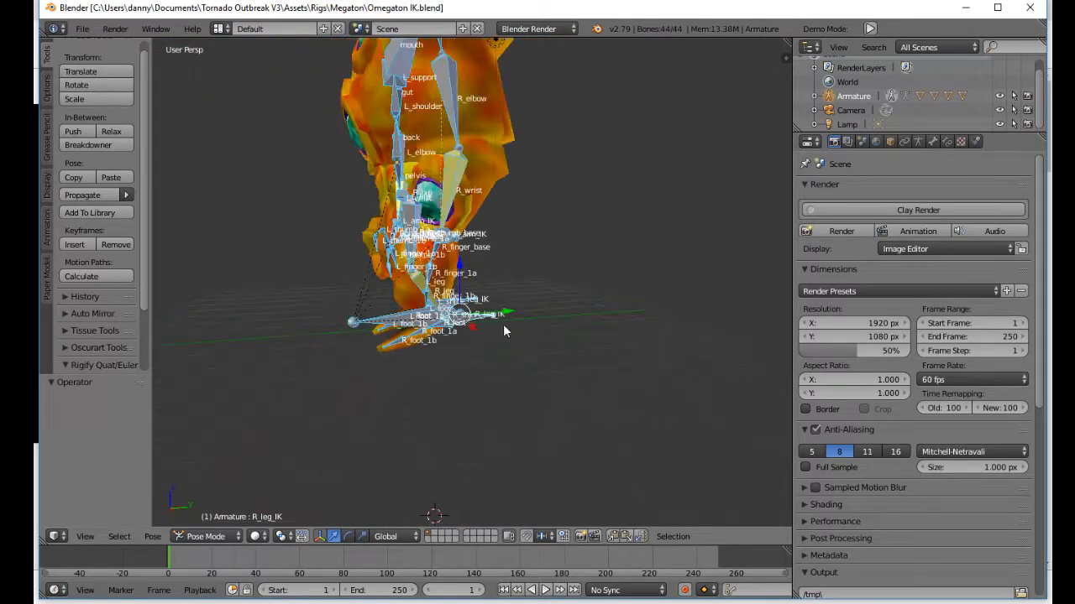
{"action": "right_click", "coordinate": [502, 357]}
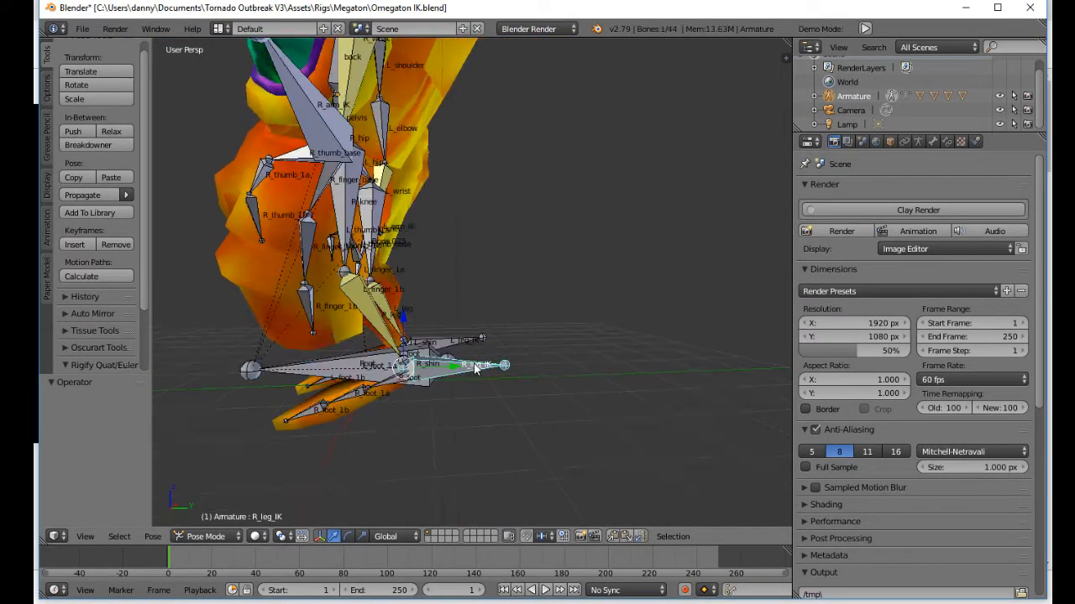
{"action": "key", "text": "g"}
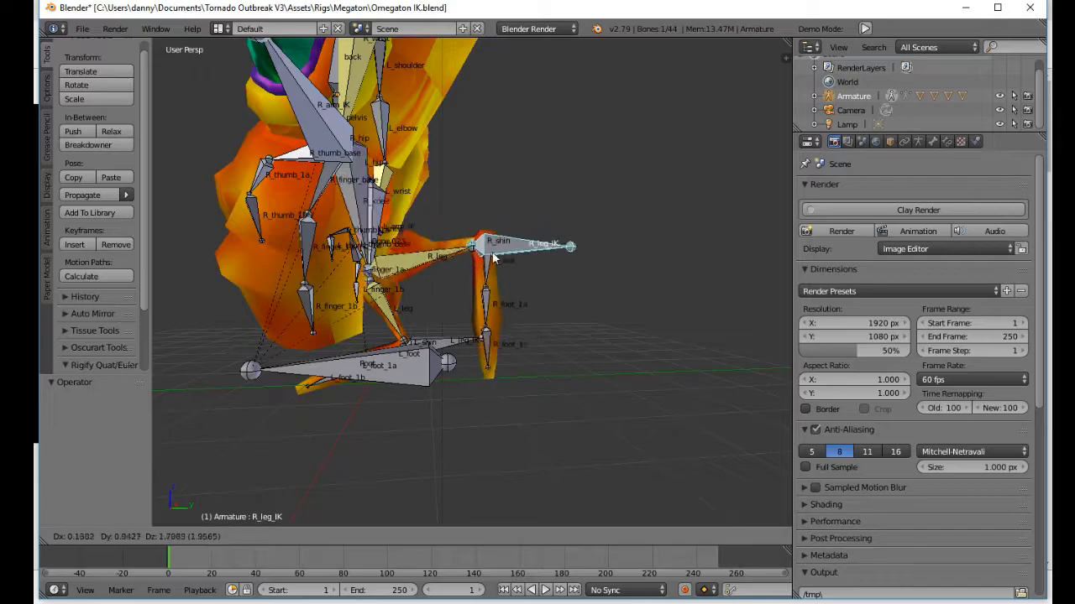
{"action": "right_click", "coordinate": [364, 324]}
{"action": "middle_click_drag", "start_coordinate": [364, 321], "coordinate": [484, 361]}
{"action": "key", "text": "g"}
{"action": "key", "text": "y"}
{"action": "right_click", "coordinate": [464, 364]}
Step: Hide the Root bone and move the R_leg_IK bone forward by about -1.435 on Y and -0.253 on Z
{"action": "middle_click_drag", "start_coordinate": [375, 334], "coordinate": [501, 393], "text": "shift"}
{"action": "right_click", "coordinate": [483, 382]}
{"action": "key", "text": "g"}
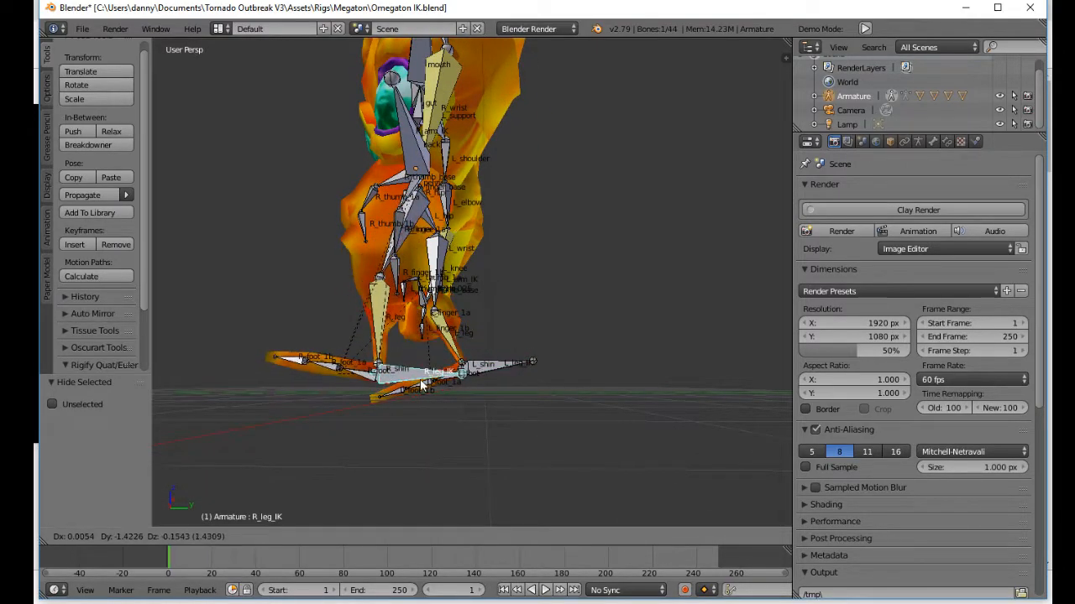
{"action": "left_click", "coordinate": [420, 390]}
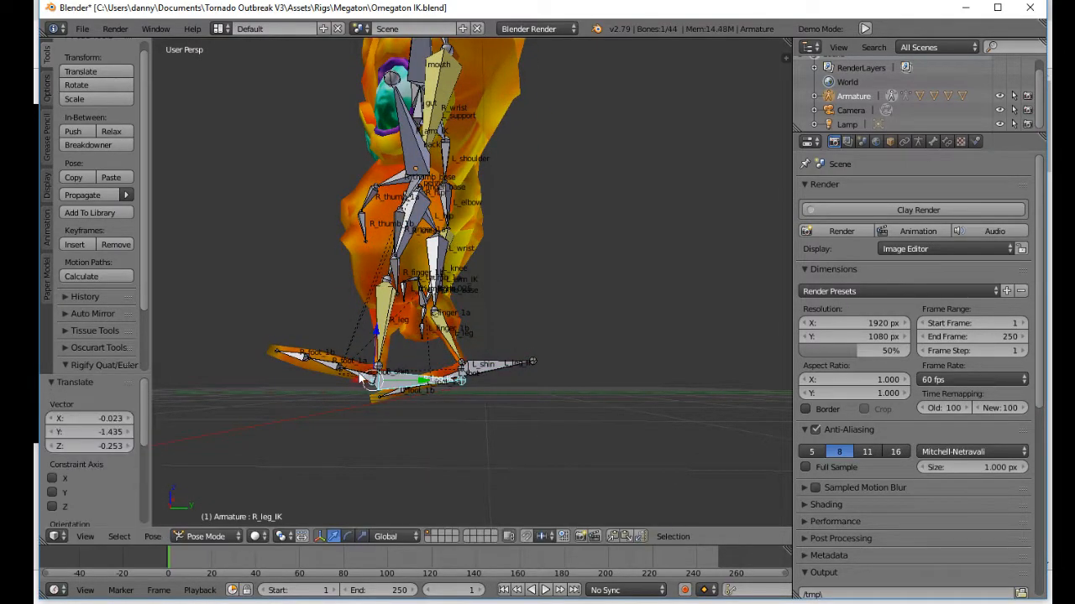
Step: Rotate the R_foot bone downward by about -5.28° and a further -3.18° to lay the right foot level with the ground
{"action": "key", "text": "r"}
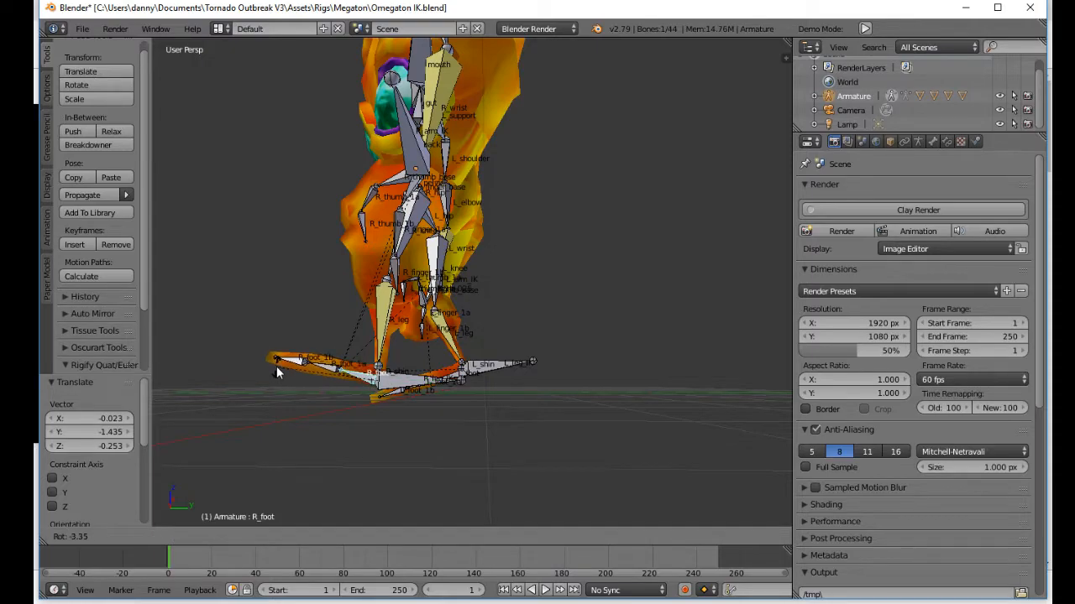
{"action": "left_click", "coordinate": [276, 369]}
{"action": "middle_click_drag", "start_coordinate": [276, 369], "coordinate": [356, 384]}
{"action": "right_click", "coordinate": [341, 375]}
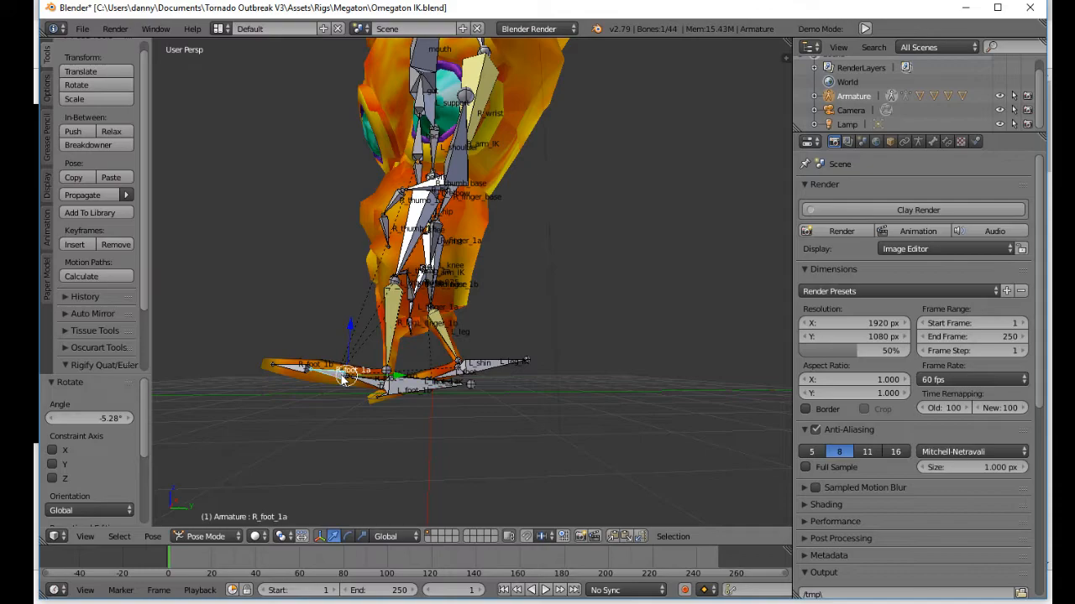
{"action": "middle_click_drag", "start_coordinate": [341, 378], "coordinate": [477, 358]}
{"action": "right_click_drag", "start_coordinate": [477, 359], "coordinate": [506, 356]}
{"action": "middle_click_drag", "start_coordinate": [506, 356], "coordinate": [365, 378]}
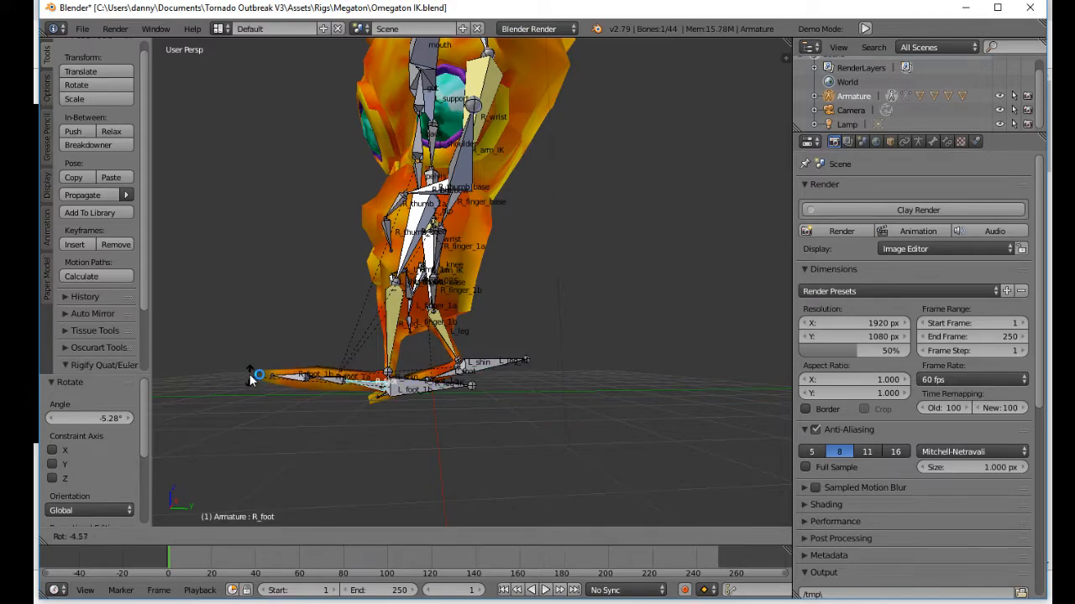
Step: Rotate the right foot's bones to straighten the foot and toes, turning the last one by about 3.61°
{"action": "right_click", "coordinate": [332, 376]}
{"action": "right_click", "coordinate": [324, 379]}
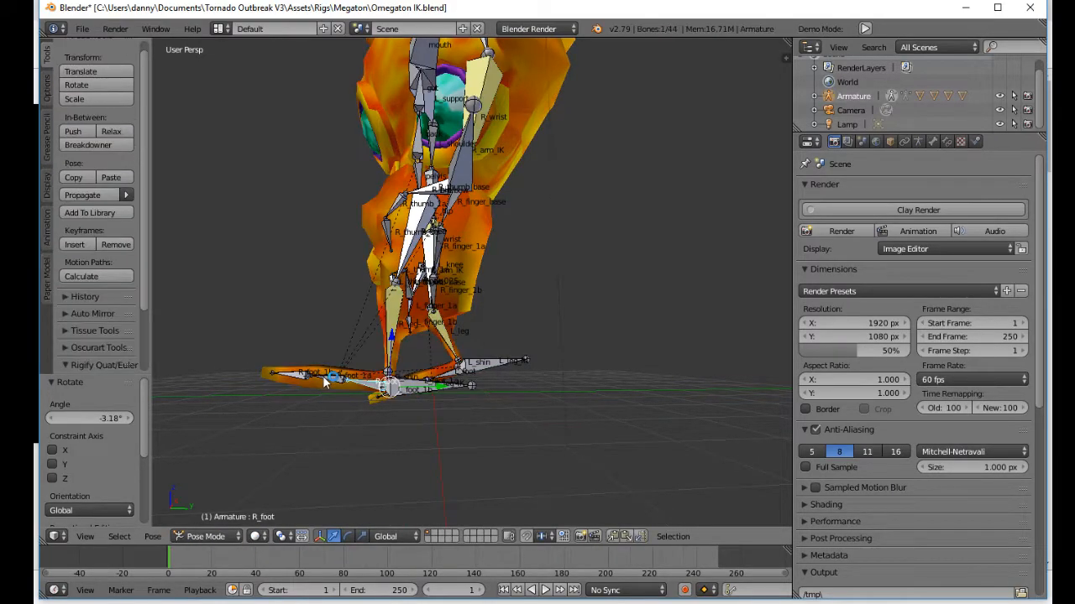
{"action": "key", "text": "r"}
{"action": "middle_click_drag", "start_coordinate": [364, 353], "coordinate": [455, 368]}
{"action": "right_click", "coordinate": [452, 368]}
{"action": "key", "text": "r"}
{"action": "left_click", "coordinate": [533, 322]}
Step: Move the L_leg_IK bone up to lift the left foot behind the body, finishing with about 0.051 on Z
{"action": "right_click", "coordinate": [288, 363]}
{"action": "key", "text": "g"}
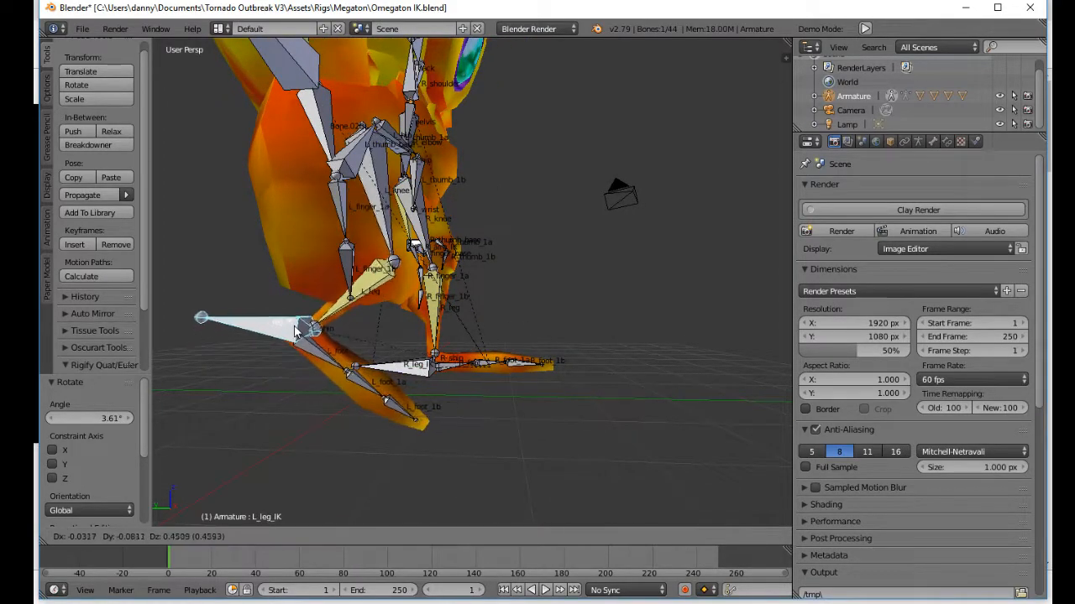
{"action": "left_click", "coordinate": [256, 300]}
{"action": "mouse_move", "coordinate": [499, 375]}
{"action": "middle_mouse_down"}
{"action": "mouse_move", "coordinate": [283, 389]}
{"action": "mouse_move", "coordinate": [478, 358]}
{"action": "mouse_move", "coordinate": [642, 290]}
{"action": "mouse_move", "coordinate": [504, 360]}
{"action": "middle_mouse_up"}
{"action": "key", "text": "g"}
{"action": "key", "text": "z"}
{"action": "left_click_drag", "start_coordinate": [527, 330], "coordinate": [530, 322]}
Step: Rotate the L_leg_IK bone by about 3.94° in the front view to align the left foot
{"action": "middle_click_drag", "start_coordinate": [534, 329], "coordinate": [390, 379]}
{"action": "middle_click_drag", "start_coordinate": [538, 359], "coordinate": [475, 319]}
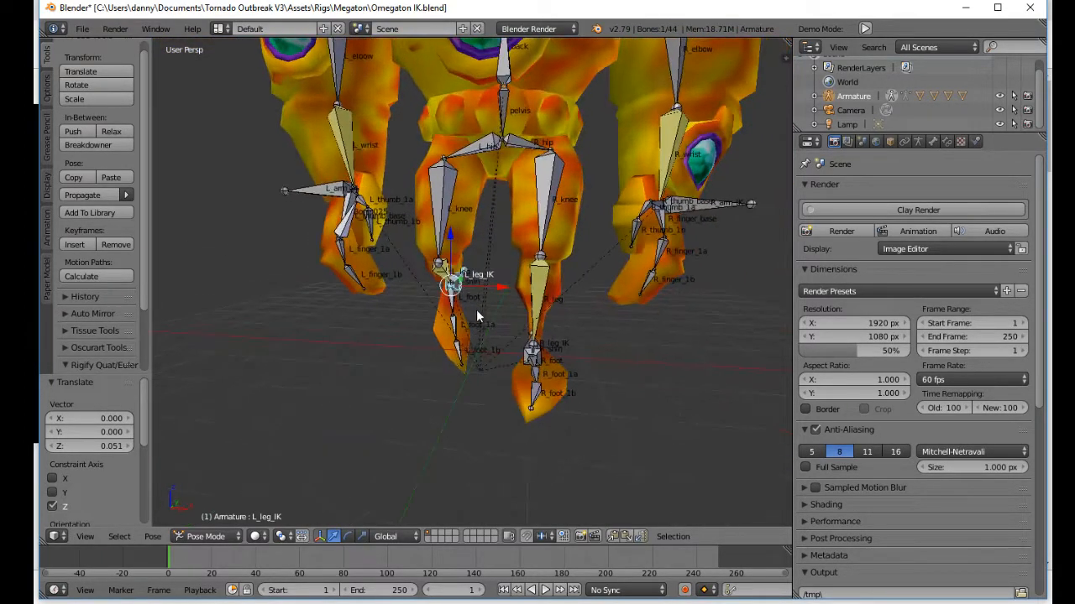
{"action": "key", "text": "r"}
{"action": "left_click", "coordinate": [615, 360]}
Step: Bend the left toe bone L_foot_1b with a trackball rotation of about -43° and -9.17°, then refine the left toe rotation from the side
{"action": "middle_click_drag", "start_coordinate": [615, 362], "coordinate": [367, 391]}
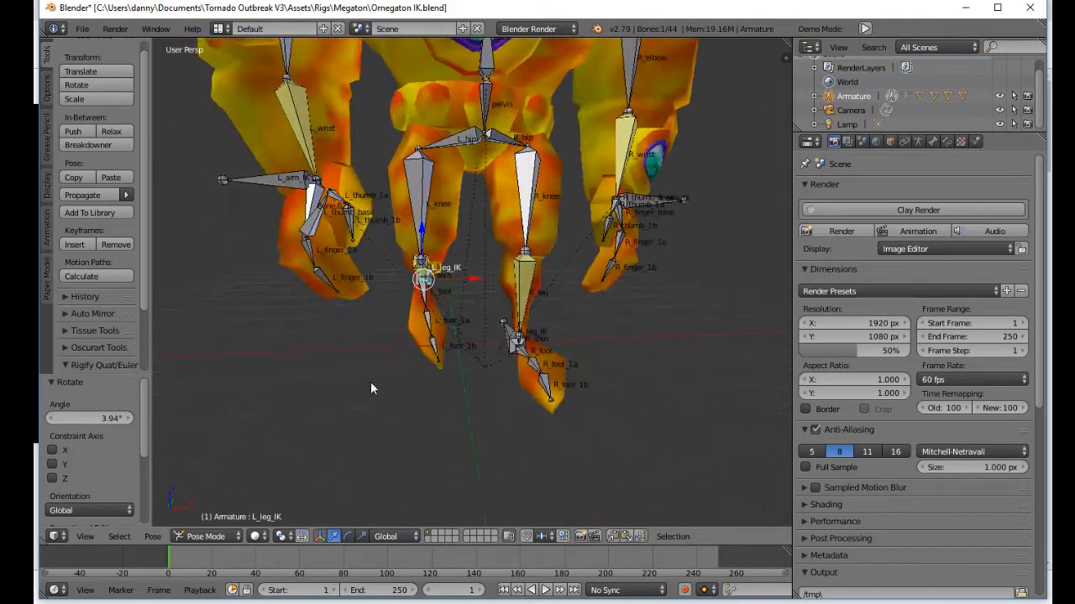
{"action": "middle_click_drag", "start_coordinate": [446, 346], "coordinate": [435, 344]}
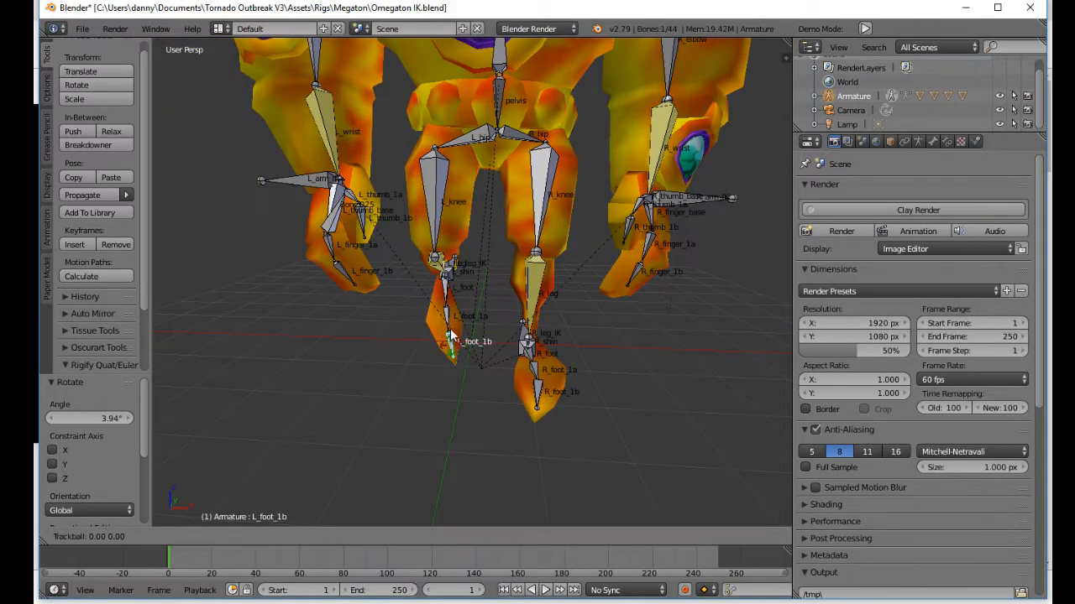
{"action": "left_click", "coordinate": [445, 304]}
{"action": "middle_click_drag", "start_coordinate": [445, 304], "coordinate": [531, 354]}
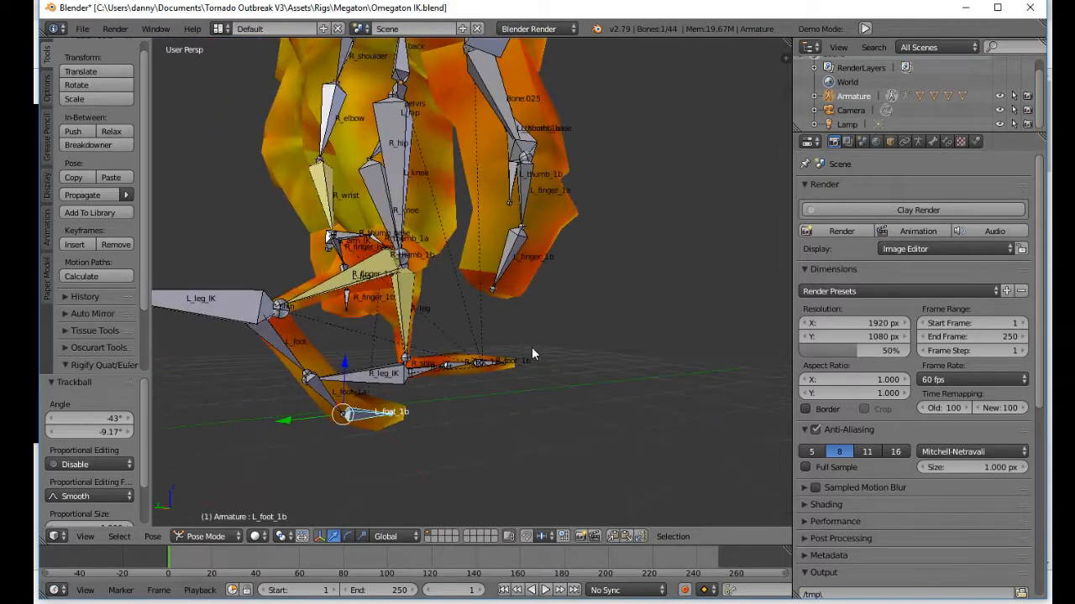
{"action": "key", "text": "r"}
{"action": "left_click", "coordinate": [504, 343]}
{"action": "middle_click_drag", "start_coordinate": [387, 381], "coordinate": [456, 351]}
{"action": "right_click", "coordinate": [370, 383]}
{"action": "key", "text": "r"}
{"action": "left_click", "coordinate": [515, 372]}
Step: Select all bones and insert a keyframe for the first stride pose at frame 1
{"action": "key", "text": "a"}
{"action": "key", "text": "a"}
{"action": "middle_click_drag", "start_coordinate": [326, 405], "coordinate": [399, 426]}
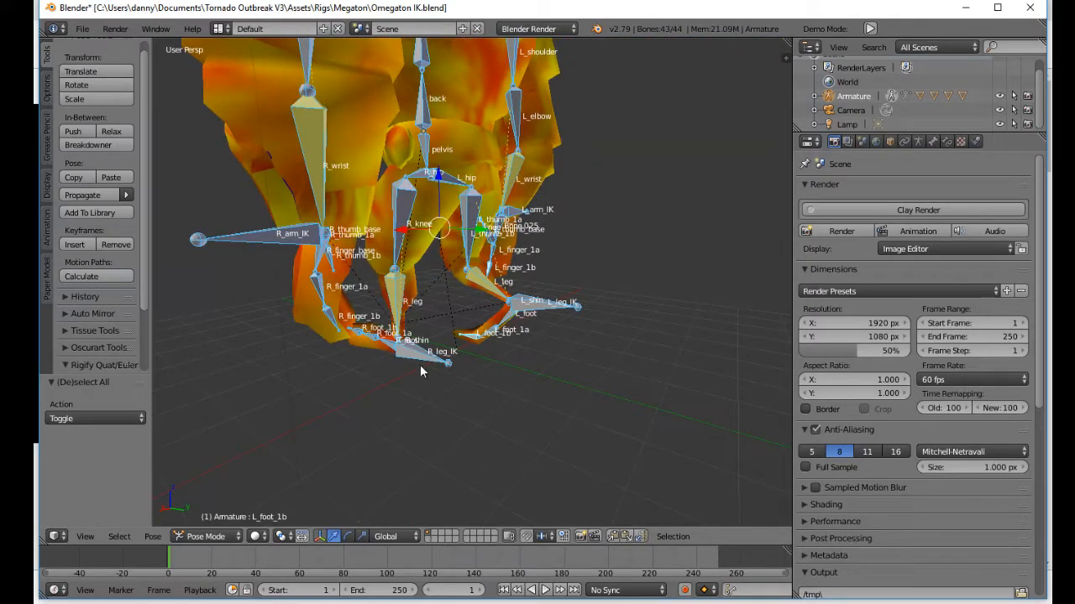
{"action": "middle_click_drag", "start_coordinate": [421, 367], "coordinate": [348, 353]}
{"action": "key", "text": "i"}
{"action": "left_click", "coordinate": [285, 394]}
Step: At frame 20, bring the left leg forward and move R_leg_IK back by about 0.141 on X, 1.777 on Y and 0.644 on Z
{"action": "middle_click_drag", "start_coordinate": [282, 440], "coordinate": [345, 338]}
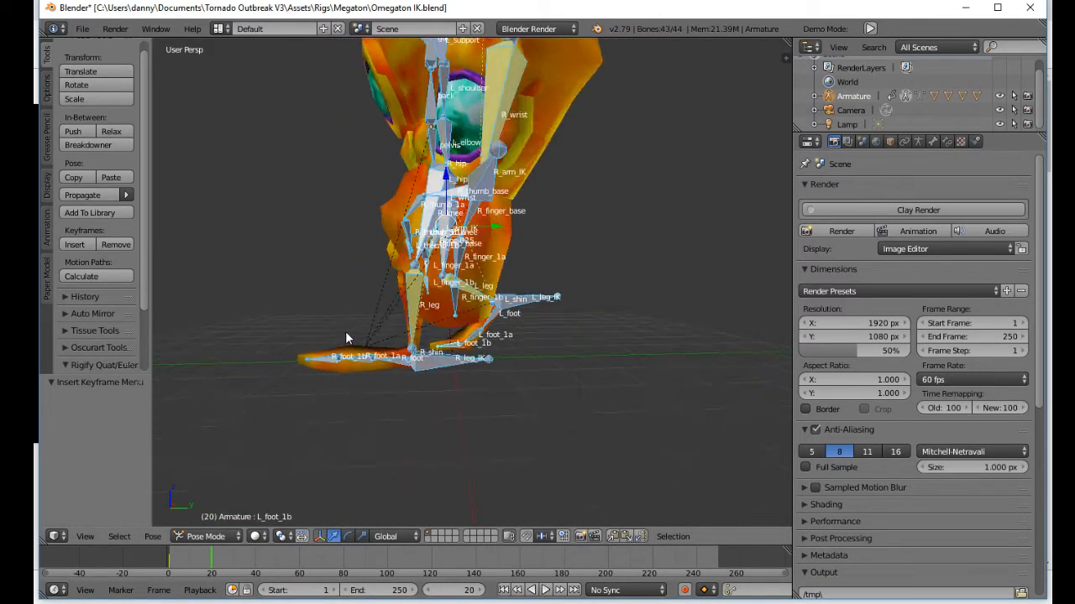
{"action": "right_click_drag", "start_coordinate": [534, 311], "coordinate": [505, 311]}
{"action": "right_click_drag", "start_coordinate": [456, 347], "coordinate": [529, 334]}
{"action": "middle_click_drag", "start_coordinate": [495, 373], "coordinate": [613, 383]}
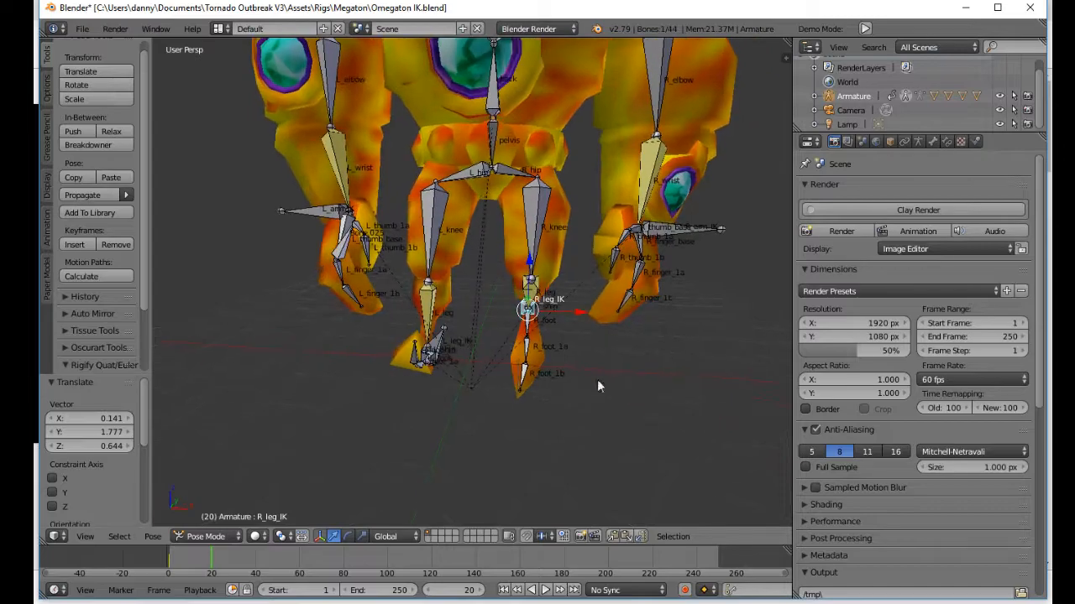
Step: Adjust the L_leg_IK bone's position by about -0.003 on X, 0.079 on Y and -0.032 on Z
{"action": "mouse_move", "coordinate": [440, 343]}
{"action": "middle_mouse_down"}
{"action": "mouse_move", "coordinate": [376, 345]}
{"action": "mouse_move", "coordinate": [431, 351]}
{"action": "middle_mouse_up"}
{"action": "right_click_drag", "start_coordinate": [431, 351], "coordinate": [439, 359]}
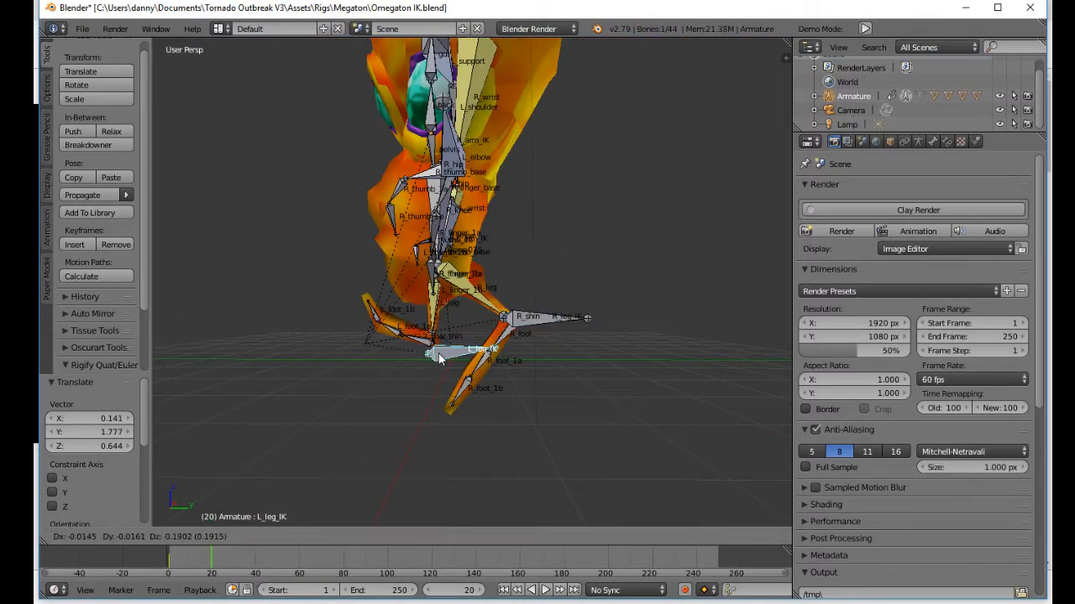
{"action": "left_click", "coordinate": [443, 346]}
Step: Rotate L_foot by about -7.45°, tilt L_foot_1b downward, and rotate another left foot bone by about -7.85°
{"action": "right_click", "coordinate": [422, 342]}
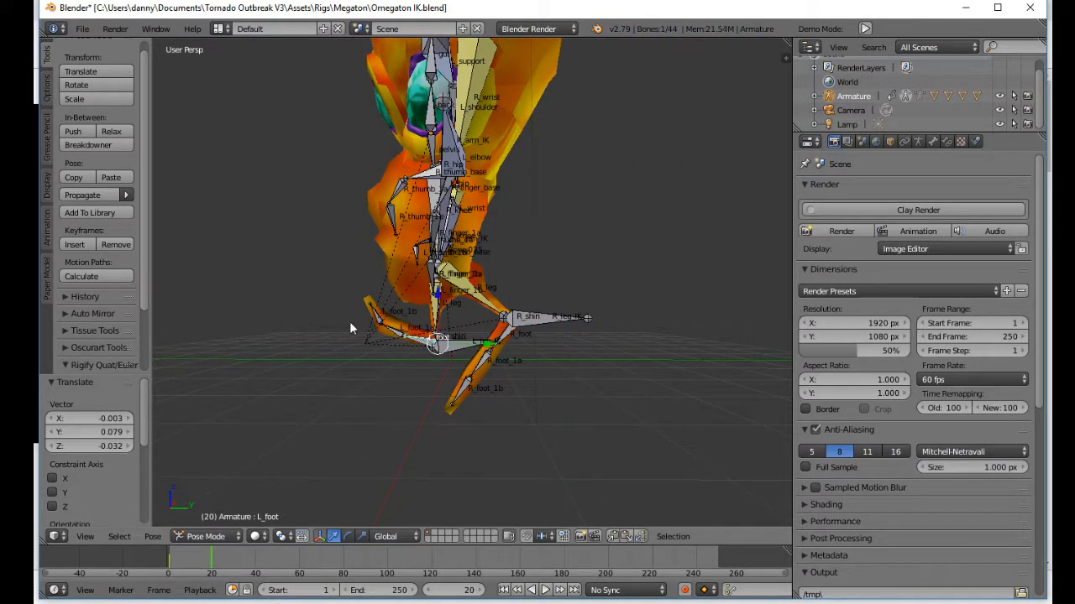
{"action": "key", "text": "r"}
{"action": "left_click", "coordinate": [346, 334]}
{"action": "right_click", "coordinate": [362, 316]}
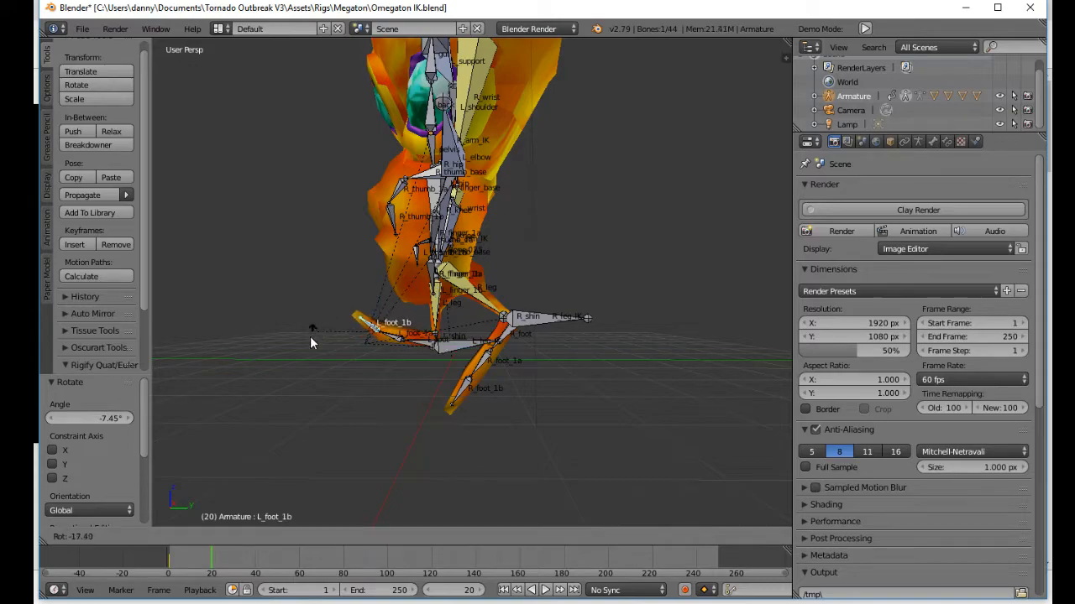
{"action": "left_click", "coordinate": [306, 338]}
{"action": "right_click", "coordinate": [398, 339]}
{"action": "key", "text": "r"}
{"action": "left_click", "coordinate": [322, 343]}
Step: Move the R_leg_IK bone farther back and up by about 0.376 on Y and 0.193 on Z
{"action": "right_click", "coordinate": [522, 317]}
{"action": "key", "text": "g"}
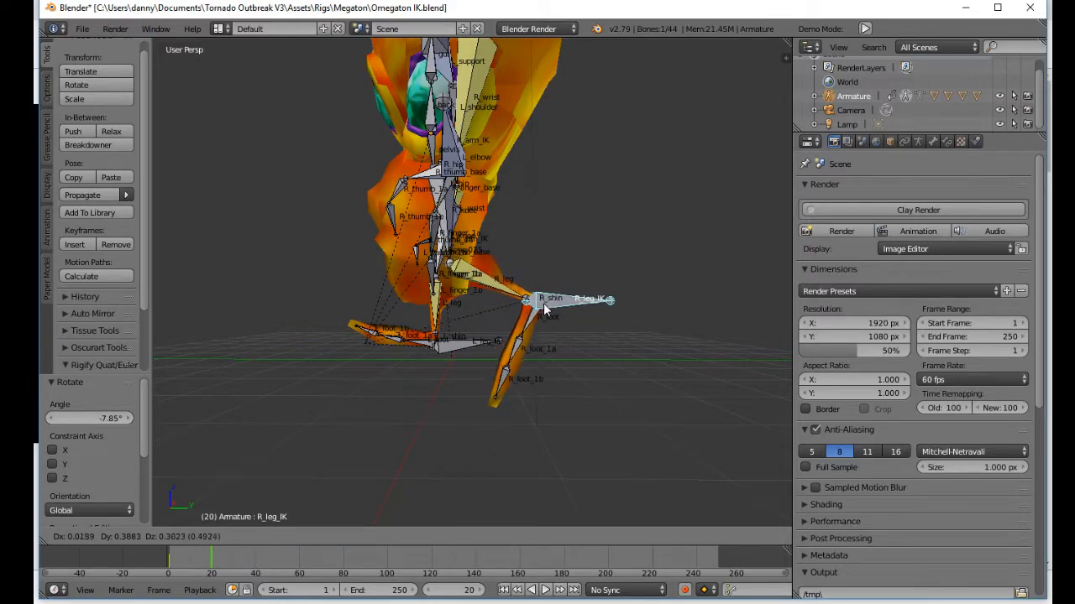
{"action": "left_click", "coordinate": [527, 331]}
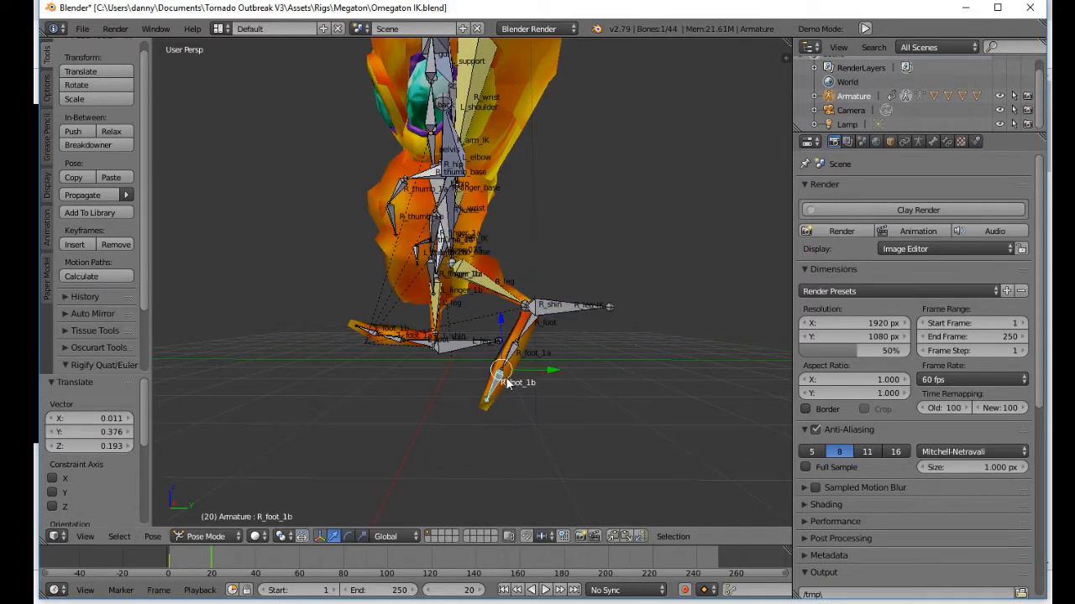
Step: Rotate the right toe bone R_foot_1b by about 59.8° so it lies flat, and refine the L_foot bone's rotation
{"action": "left_click", "coordinate": [411, 340]}
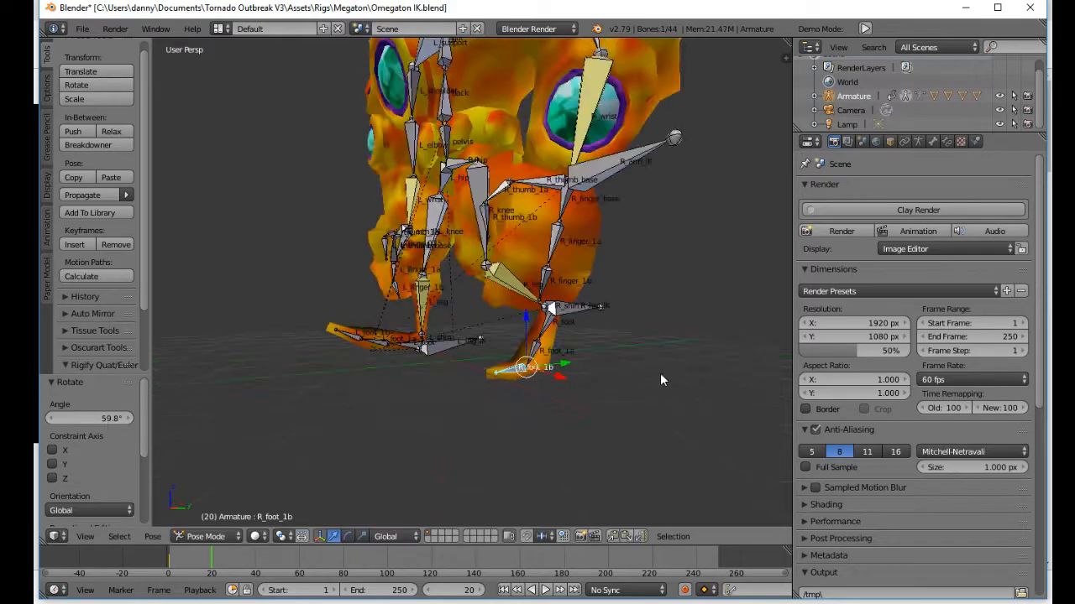
{"action": "key", "text": "r"}
{"action": "left_click", "coordinate": [417, 389]}
{"action": "middle_click_drag", "start_coordinate": [417, 388], "coordinate": [518, 359]}
{"action": "middle_click_drag", "start_coordinate": [611, 353], "coordinate": [374, 353]}
Step: Select all bones and insert a keyframe for the opposite stride pose at frame 20
{"action": "key", "text": "a"}
{"action": "key", "text": "a"}
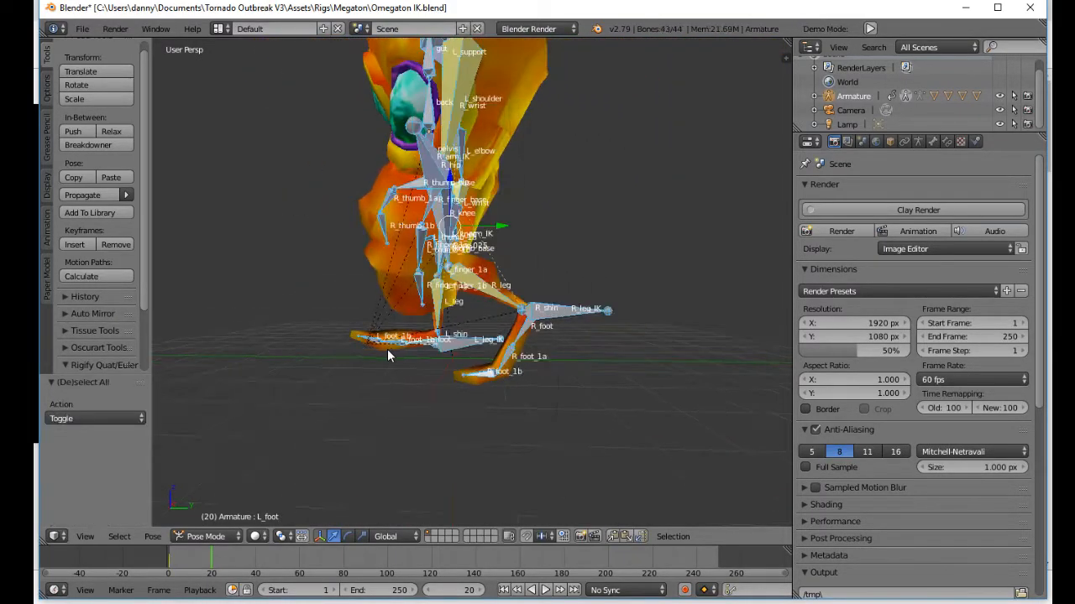
{"action": "key", "text": "i"}
{"action": "left_click", "coordinate": [399, 341]}
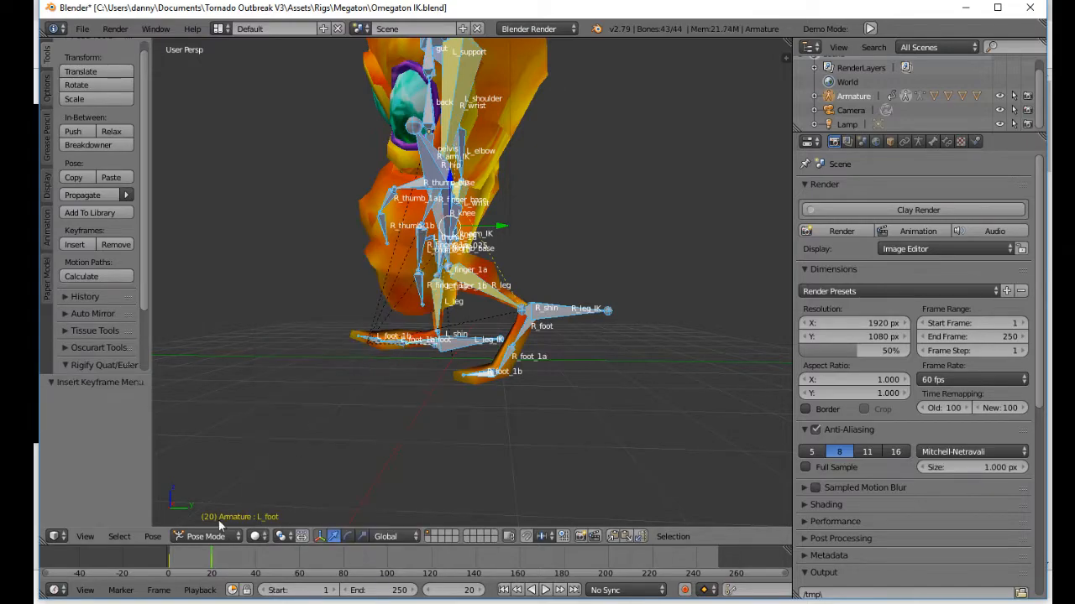
Step: Scrub and play back the leg motion from frame 1 to check the transition between the two stride poses
{"action": "mouse_move", "coordinate": [168, 561]}
{"action": "left_mouse_down"}
{"action": "mouse_move", "coordinate": [194, 565]}
{"action": "mouse_move", "coordinate": [183, 566]}
{"action": "left_mouse_up"}
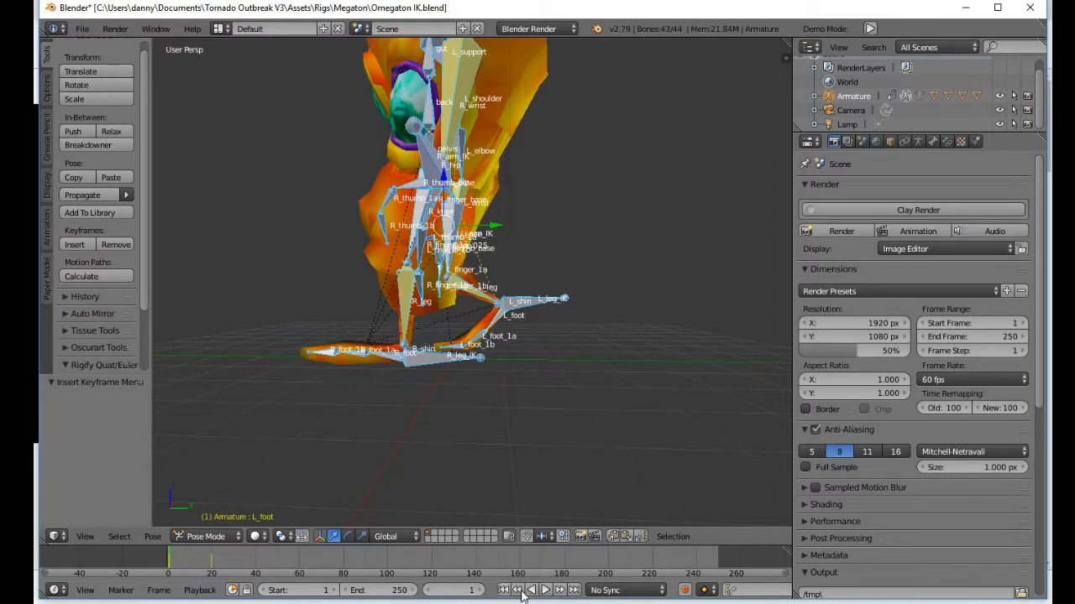
{"action": "left_click", "coordinate": [541, 590]}
{"action": "left_click", "coordinate": [504, 590]}
{"action": "left_click", "coordinate": [545, 591]}
Step: At frame 2, try moving the right hand control R_arm_IK backward along the Y axis
{"action": "mouse_move", "coordinate": [182, 564]}
{"action": "left_mouse_down"}
{"action": "mouse_move", "coordinate": [174, 559]}
{"action": "mouse_move", "coordinate": [187, 564]}
{"action": "mouse_move", "coordinate": [176, 569]}
{"action": "mouse_move", "coordinate": [207, 567]}
{"action": "mouse_move", "coordinate": [174, 565]}
{"action": "left_mouse_up"}
{"action": "middle_click_drag", "start_coordinate": [458, 384], "coordinate": [558, 276]}
{"action": "scroll", "coordinate": [537, 339], "scroll_direction": "down", "scroll_amount": 3}
{"action": "scroll", "coordinate": [476, 288], "scroll_direction": "up", "scroll_amount": 1}
{"action": "scroll", "coordinate": [569, 316], "scroll_direction": "up", "scroll_amount": 4}
{"action": "right_click", "coordinate": [584, 322]}
{"action": "scroll", "coordinate": [585, 323], "scroll_direction": "down", "scroll_amount": 7}
{"action": "scroll", "coordinate": [512, 317], "scroll_direction": "up", "scroll_amount": 4}
{"action": "key", "text": "g"}
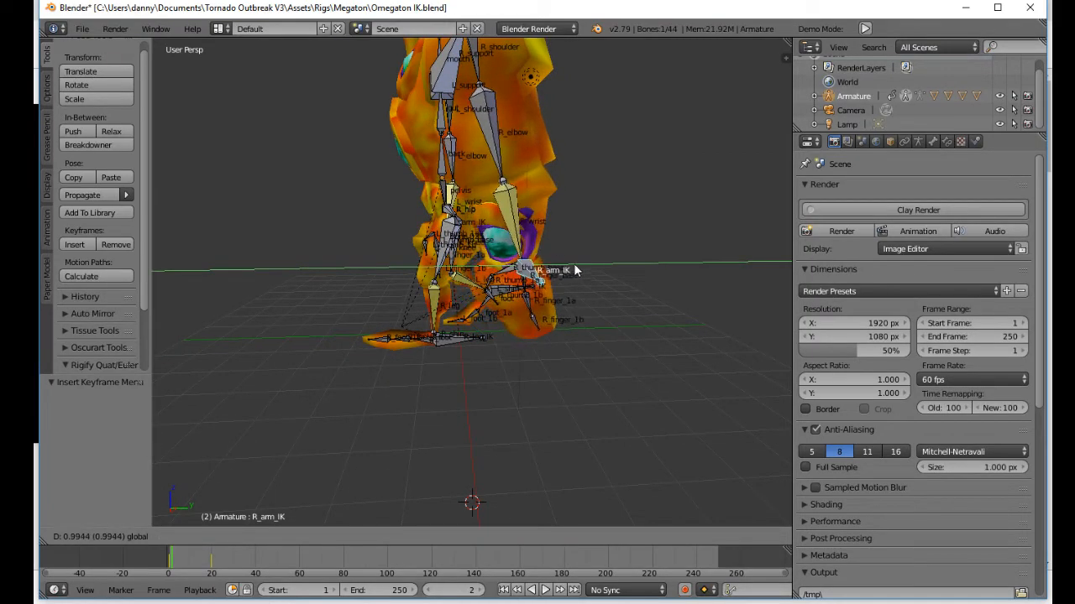
{"action": "left_click_drag", "start_coordinate": [575, 266], "coordinate": [574, 266]}
Step: Try adjusting the R_arm_IK position by about 0.169 along Y
{"action": "middle_click_drag", "start_coordinate": [546, 261], "coordinate": [361, 250]}
{"action": "left_click_drag", "start_coordinate": [324, 254], "coordinate": [353, 257]}
{"action": "middle_click_drag", "start_coordinate": [353, 257], "coordinate": [505, 280]}
{"action": "left_click_drag", "start_coordinate": [533, 267], "coordinate": [535, 252]}
{"action": "middle_click_drag", "start_coordinate": [535, 252], "coordinate": [515, 263]}
{"action": "left_click_drag", "start_coordinate": [516, 263], "coordinate": [514, 277]}
{"action": "middle_click_drag", "start_coordinate": [514, 277], "coordinate": [576, 185]}
Step: Try rotating the R_shoulder bone by about -6.99° at frame 2
{"action": "right_click", "coordinate": [595, 101]}
{"action": "middle_click_drag", "start_coordinate": [594, 101], "coordinate": [534, 100]}
{"action": "key", "text": "r"}
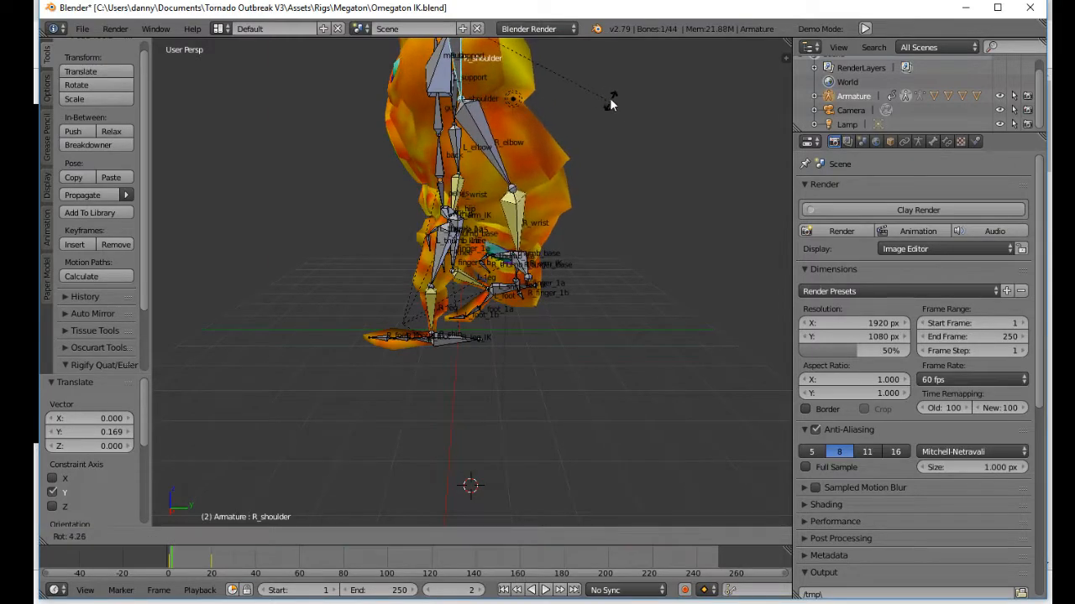
{"action": "left_click", "coordinate": [651, 82]}
{"action": "middle_click_drag", "start_coordinate": [611, 195], "coordinate": [561, 220]}
Step: Try swinging the right arm forward by moving R_arm_IK in front of the body
{"action": "right_click", "coordinate": [538, 267]}
{"action": "key", "text": "g"}
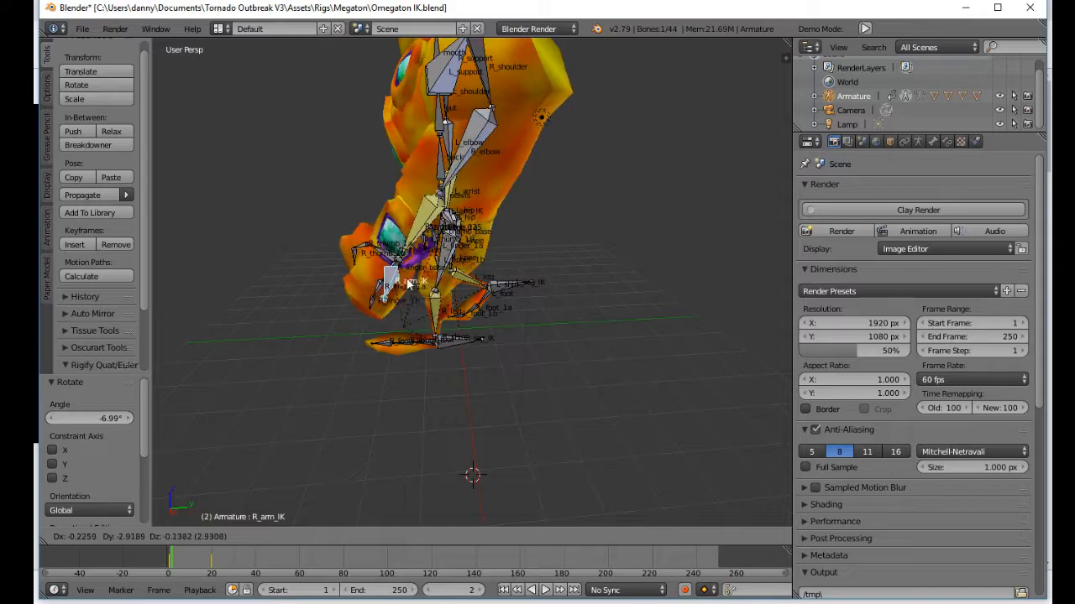
{"action": "left_click", "coordinate": [409, 273]}
Step: Try raising the left hand control L_arm_IK at frame 2 and shifting it by about 0.253 on X
{"action": "middle_click_drag", "start_coordinate": [408, 273], "coordinate": [429, 260]}
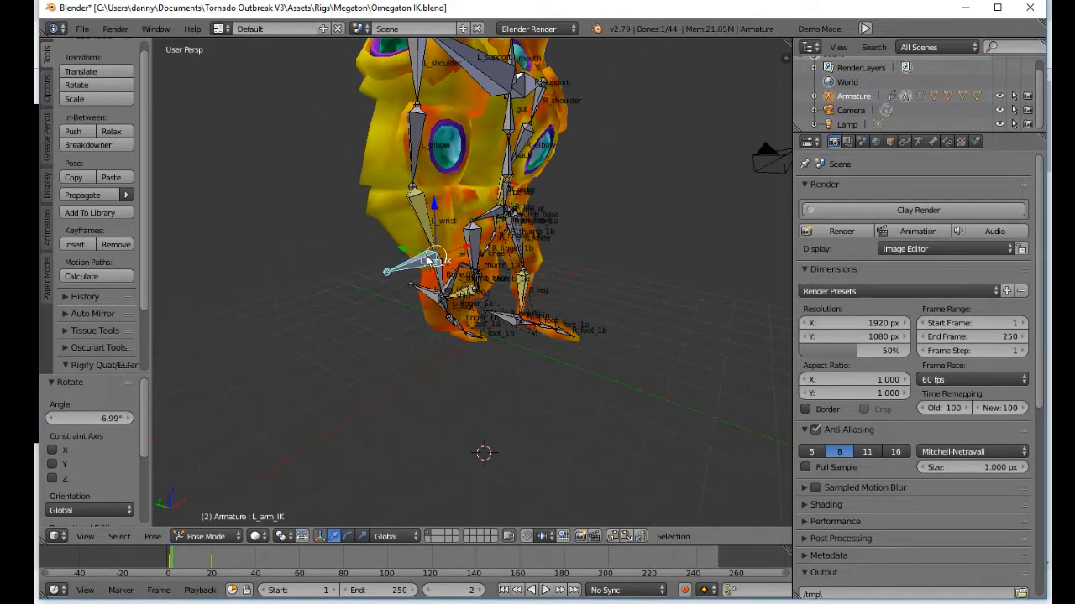
{"action": "left_click_drag", "start_coordinate": [410, 252], "coordinate": [457, 203]}
{"action": "middle_click_drag", "start_coordinate": [456, 267], "coordinate": [405, 262]}
{"action": "left_click_drag", "start_coordinate": [416, 223], "coordinate": [426, 225]}
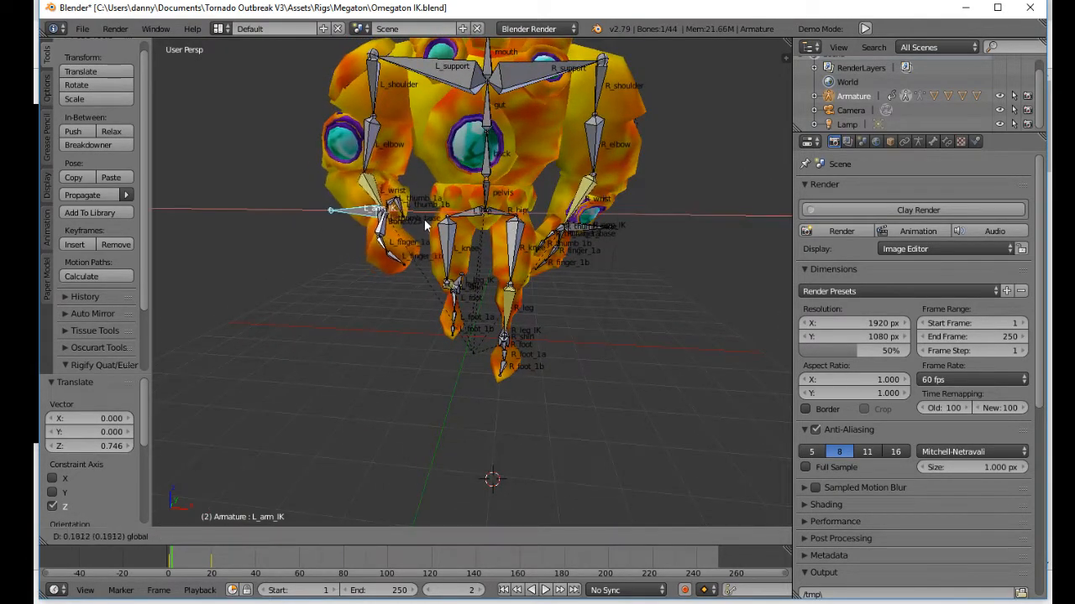
Step: Go to frame 0 and try moving L_arm_IK forward by about -1.151 along Y
{"action": "left_click", "coordinate": [170, 562]}
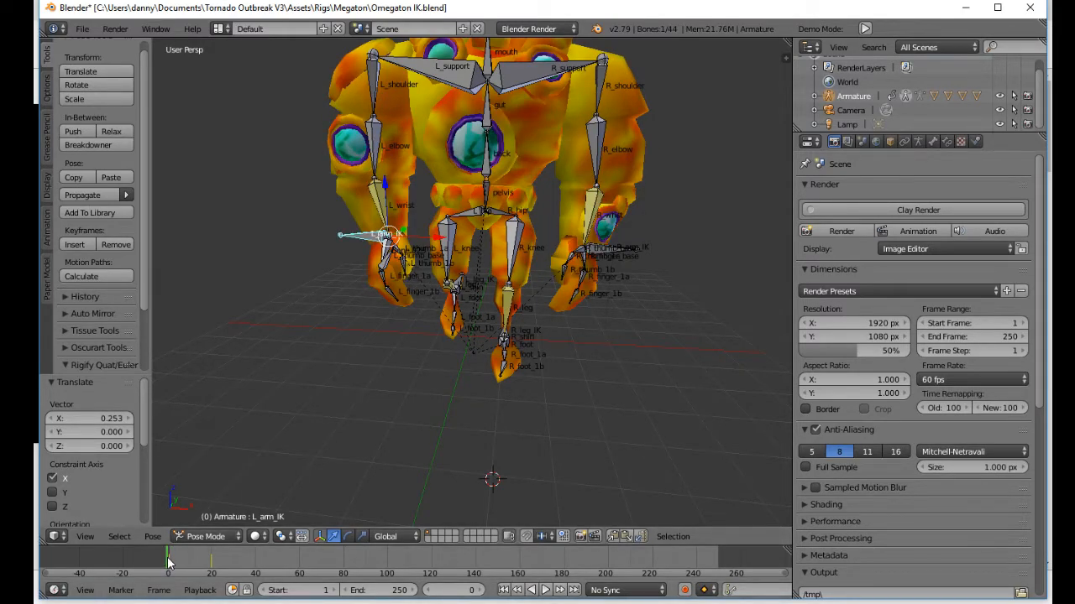
{"action": "middle_click_drag", "start_coordinate": [387, 250], "coordinate": [508, 245]}
{"action": "left_click_drag", "start_coordinate": [465, 243], "coordinate": [443, 251]}
{"action": "middle_click_drag", "start_coordinate": [443, 250], "coordinate": [477, 294]}
{"action": "left_click_drag", "start_coordinate": [411, 261], "coordinate": [472, 272]}
{"action": "middle_click_drag", "start_coordinate": [472, 271], "coordinate": [401, 258]}
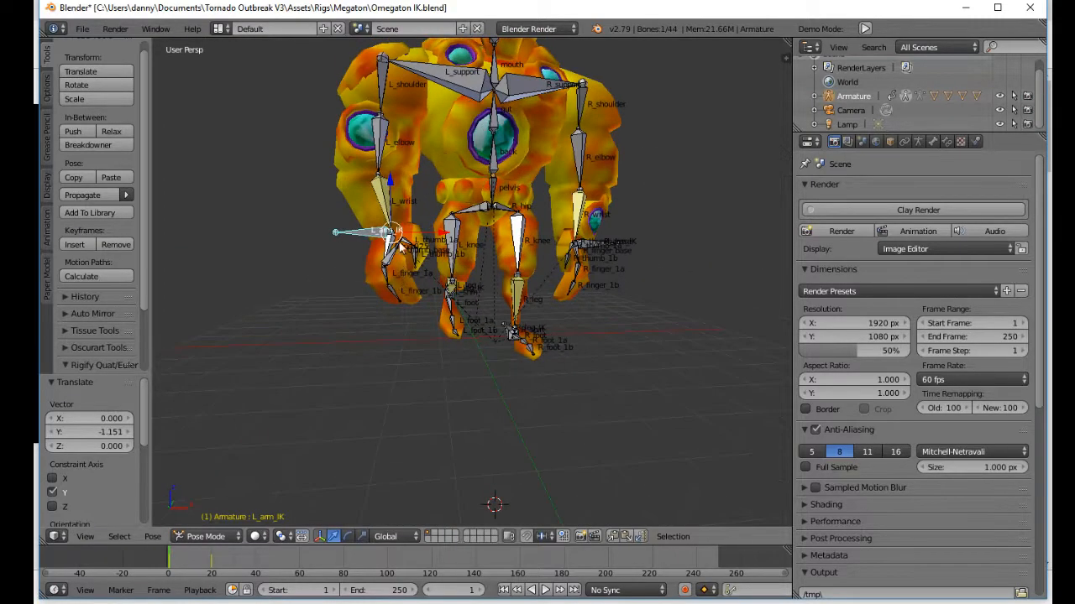
Step: At frame 1, move L_arm_IK by about 0.507 on Z, -0.178 on X and -0.510 on Y to swing the left arm forward
{"action": "left_click_drag", "start_coordinate": [391, 217], "coordinate": [424, 220]}
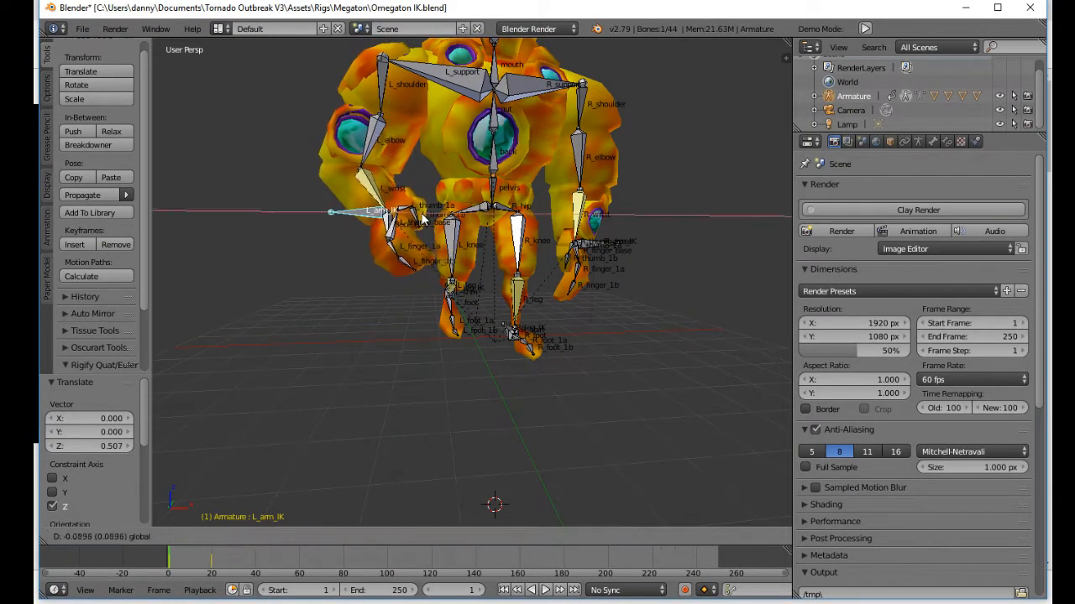
{"action": "middle_click_drag", "start_coordinate": [450, 231], "coordinate": [484, 276]}
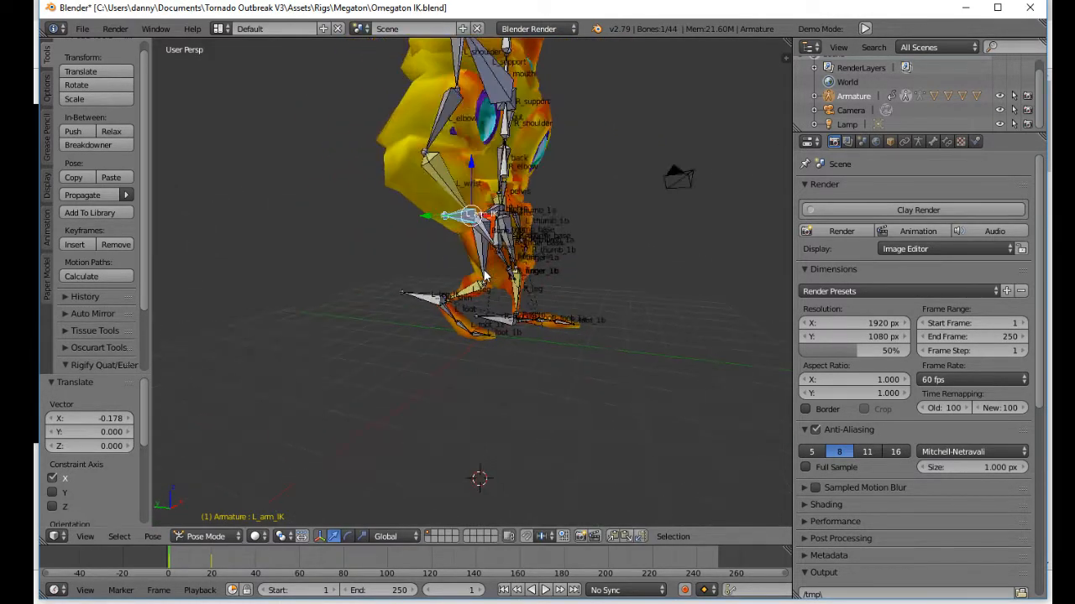
{"action": "left_click", "coordinate": [466, 225]}
{"action": "middle_click_drag", "start_coordinate": [466, 225], "coordinate": [483, 265]}
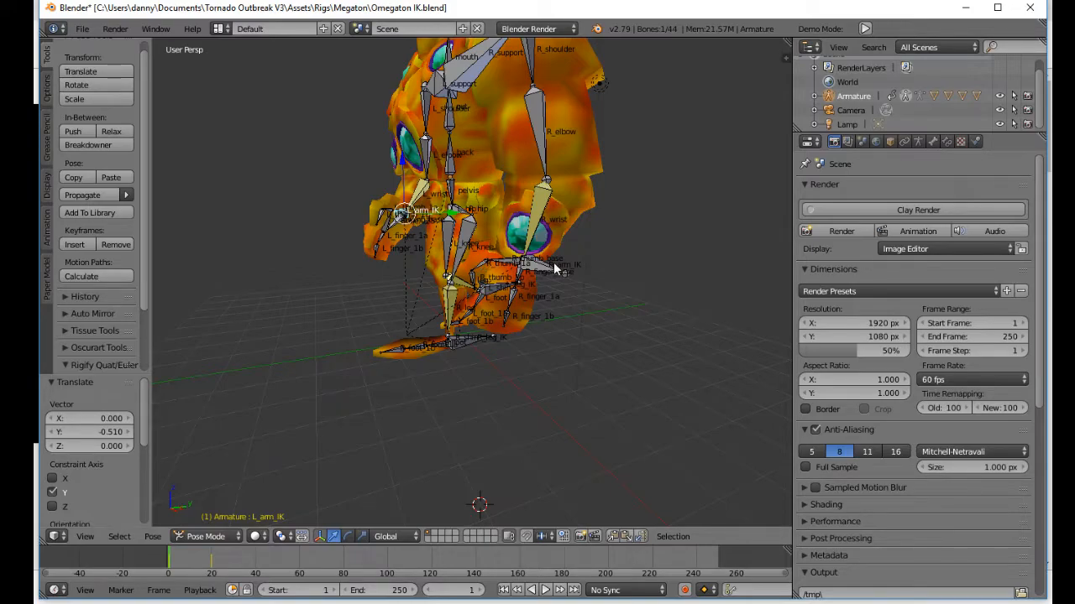
Step: Swing the right arm back at frame 1 by moving R_arm_IK behind the body along Y
{"action": "middle_click_drag", "start_coordinate": [554, 268], "coordinate": [478, 309]}
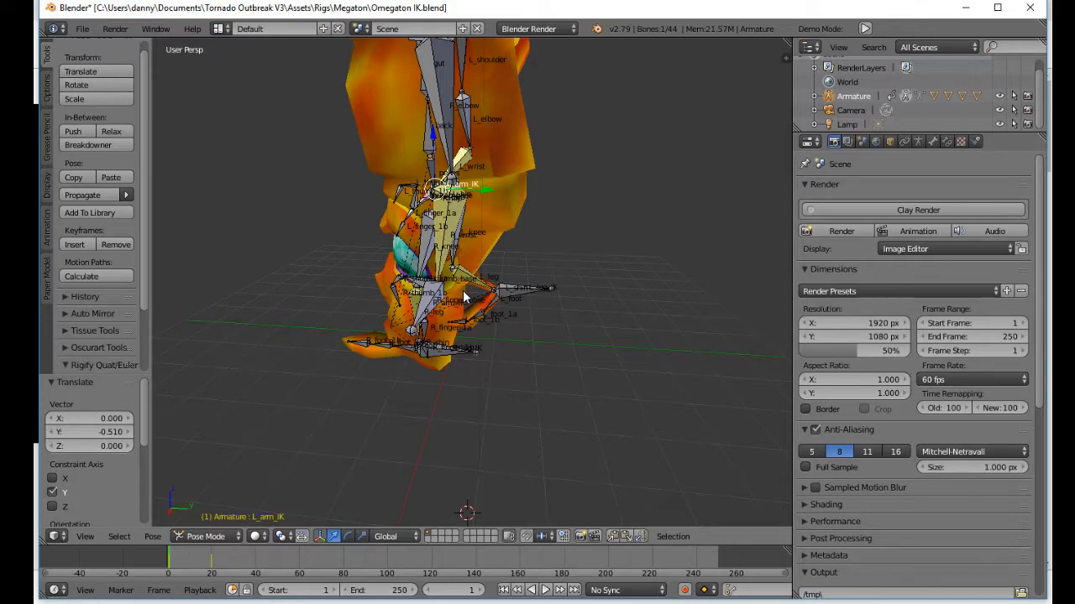
{"action": "middle_click_drag", "start_coordinate": [464, 297], "coordinate": [470, 243]}
{"action": "left_click_drag", "start_coordinate": [436, 223], "coordinate": [450, 217]}
{"action": "middle_click_drag", "start_coordinate": [450, 217], "coordinate": [384, 356]}
{"action": "middle_click_drag", "start_coordinate": [478, 244], "coordinate": [336, 445]}
{"action": "middle_click_drag", "start_coordinate": [279, 356], "coordinate": [489, 240]}
{"action": "left_click_drag", "start_coordinate": [502, 241], "coordinate": [546, 243]}
{"action": "left_click_drag", "start_coordinate": [502, 202], "coordinate": [502, 194]}
{"action": "middle_click_drag", "start_coordinate": [524, 253], "coordinate": [413, 256]}
Step: Select all bones and insert a LocRotScale keyframe at frame 1
{"action": "key", "text": "a"}
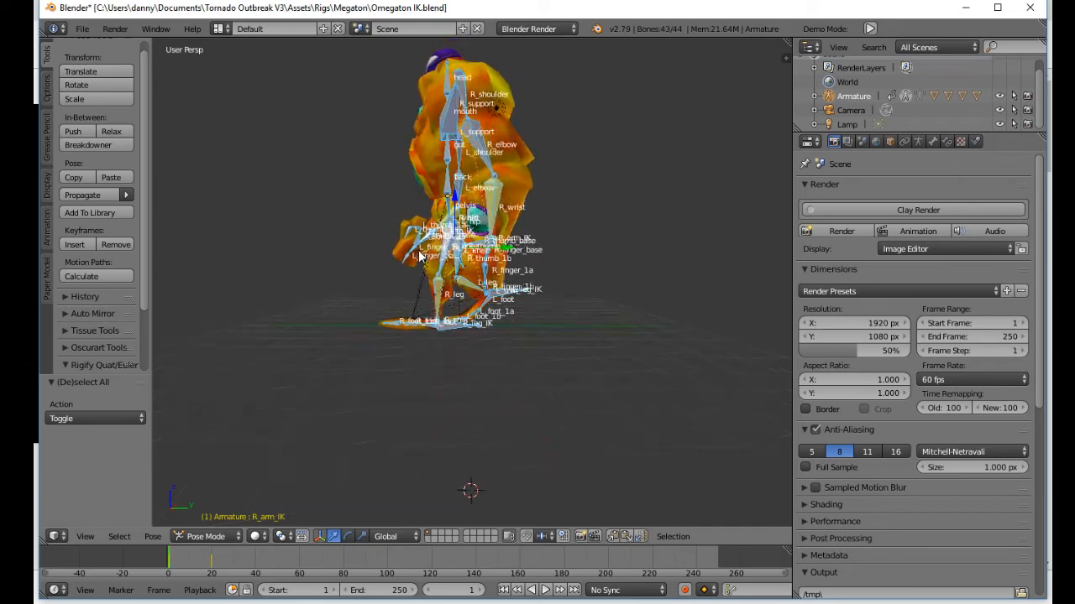
{"action": "key", "text": "i"}
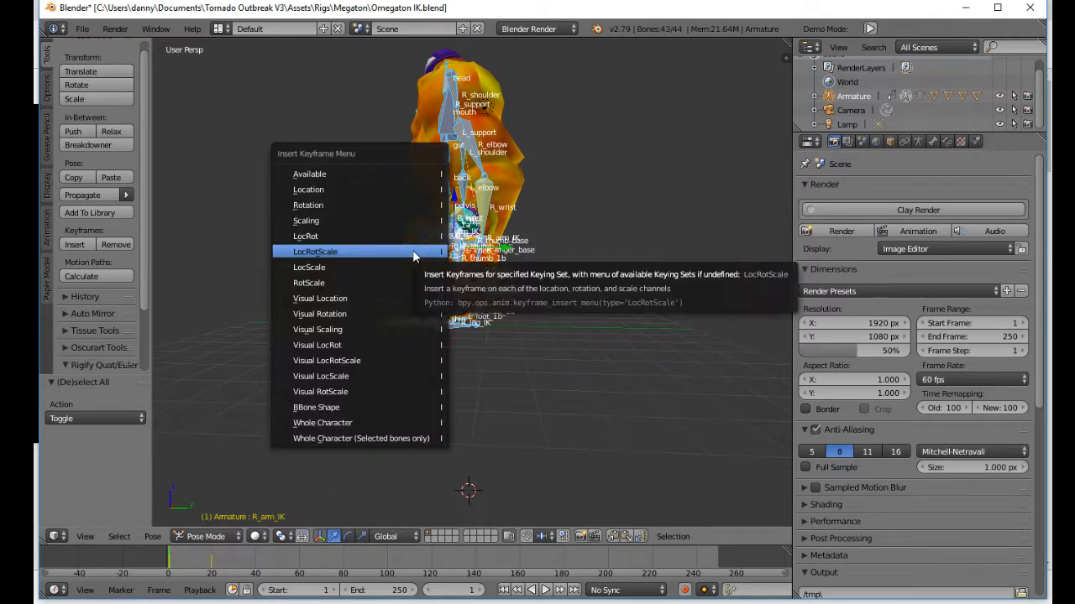
{"action": "left_click", "coordinate": [413, 255]}
Step: Scrub between frames 0 and 20 to compare the arm positions with the leg strides from several angles
{"action": "left_click_drag", "start_coordinate": [168, 562], "coordinate": [211, 576]}
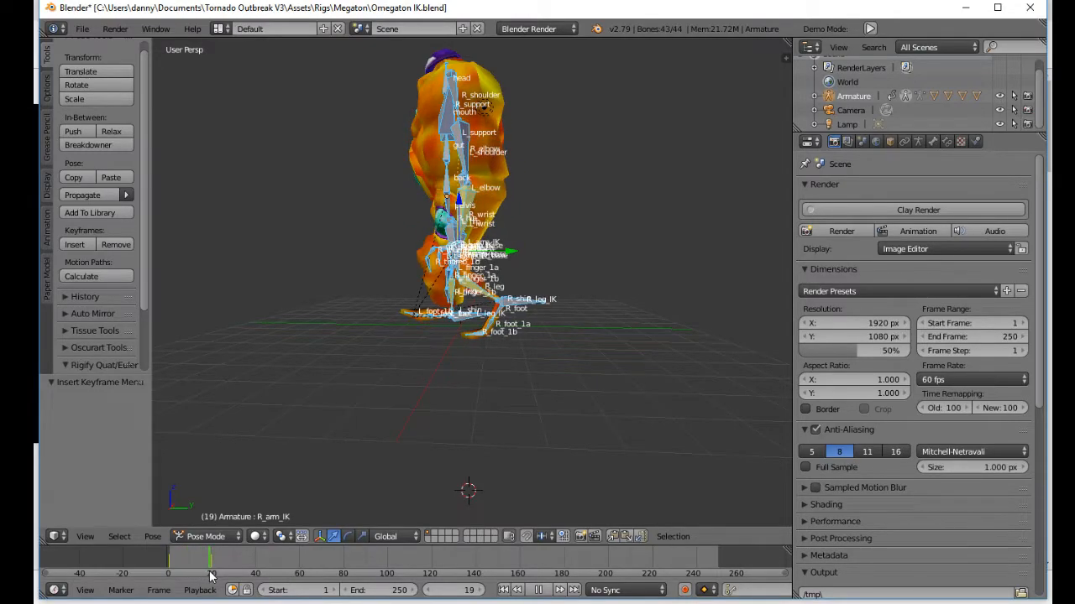
{"action": "scroll", "coordinate": [362, 331], "scroll_direction": "up", "scroll_amount": 2}
{"action": "middle_click_drag", "start_coordinate": [362, 332], "coordinate": [385, 350]}
{"action": "scroll", "coordinate": [385, 350], "scroll_direction": "down", "scroll_amount": 3}
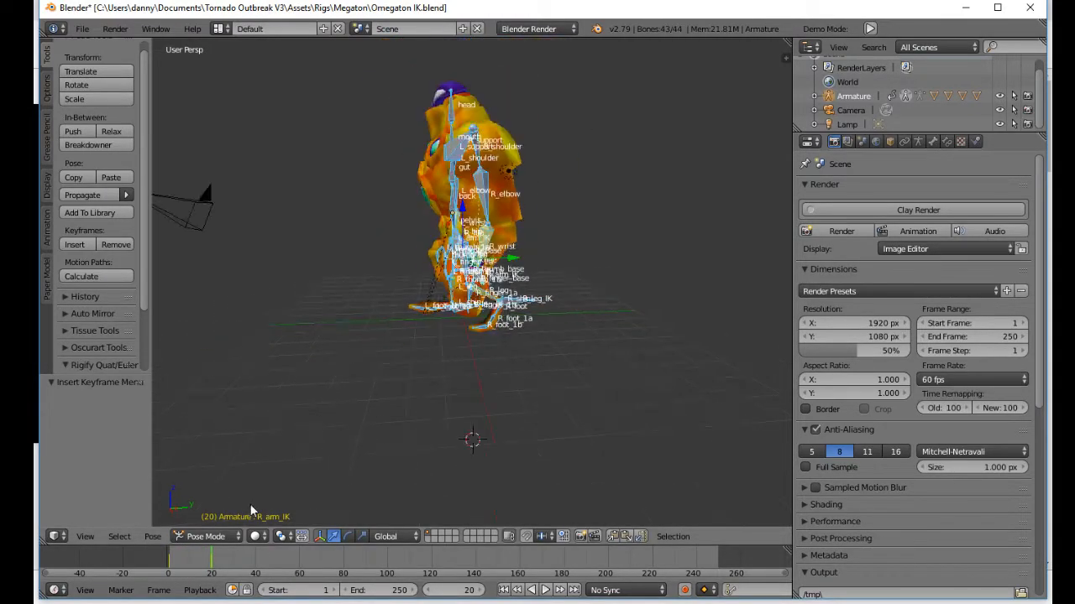
{"action": "left_click", "coordinate": [167, 563]}
{"action": "mouse_move", "coordinate": [361, 450]}
{"action": "middle_mouse_down"}
{"action": "mouse_move", "coordinate": [388, 448]}
{"action": "mouse_move", "coordinate": [364, 447]}
{"action": "middle_mouse_up"}
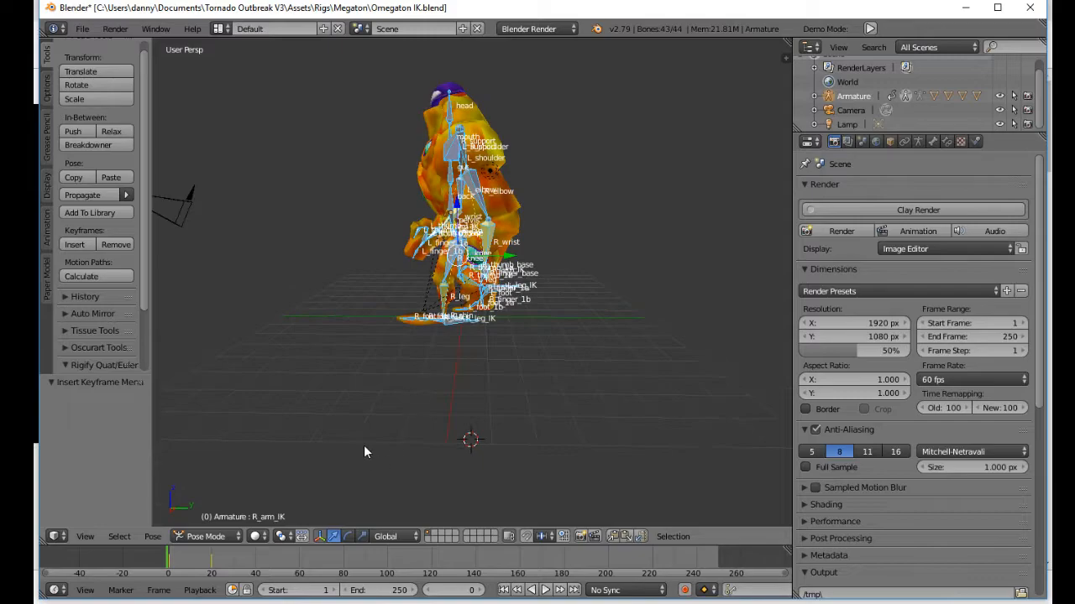
{"action": "middle_click_drag", "start_coordinate": [405, 334], "coordinate": [353, 394]}
{"action": "middle_click_drag", "start_coordinate": [470, 382], "coordinate": [230, 467]}
{"action": "scroll", "coordinate": [404, 349], "scroll_direction": "up", "scroll_amount": 2}
Step: At frame 20, reposition the left hand control L_arm_IK along Y and shift it by about -0.321 on X
{"action": "left_click_drag", "start_coordinate": [169, 567], "coordinate": [212, 573]}
{"action": "middle_click_drag", "start_coordinate": [342, 402], "coordinate": [440, 305]}
{"action": "right_click", "coordinate": [414, 300]}
{"action": "key", "text": "g"}
{"action": "key", "text": "y"}
{"action": "left_click", "coordinate": [468, 291]}
{"action": "left_click_drag", "start_coordinate": [457, 263], "coordinate": [456, 245]}
{"action": "left_click_drag", "start_coordinate": [426, 290], "coordinate": [396, 289]}
{"action": "middle_click_drag", "start_coordinate": [396, 290], "coordinate": [325, 292]}
{"action": "left_click_drag", "start_coordinate": [460, 294], "coordinate": [446, 297]}
Step: Rotate the L_shoulder bone slightly at frame 20
{"action": "middle_click_drag", "start_coordinate": [421, 176], "coordinate": [458, 204]}
{"action": "right_click", "coordinate": [390, 189]}
{"action": "key", "text": "r"}
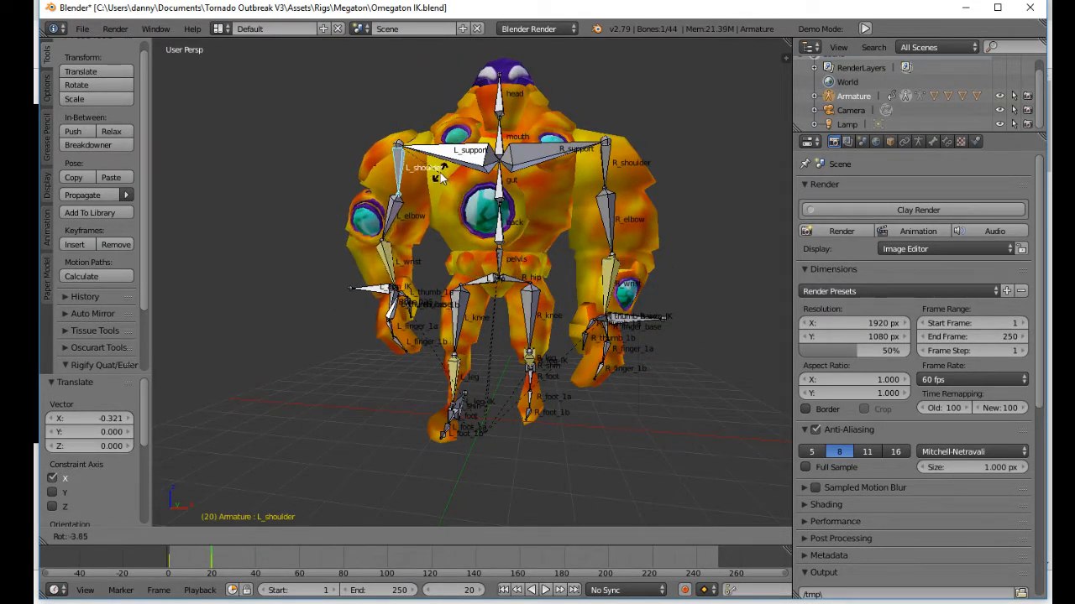
{"action": "left_click", "coordinate": [436, 176]}
Step: Swing the right arm forward at frame 20 by moving R_arm_IK about -1.265 along Y
{"action": "left_click_drag", "start_coordinate": [394, 270], "coordinate": [393, 261]}
{"action": "middle_click_drag", "start_coordinate": [460, 283], "coordinate": [561, 307]}
{"action": "left_click_drag", "start_coordinate": [437, 282], "coordinate": [410, 287]}
{"action": "left_click_drag", "start_coordinate": [446, 254], "coordinate": [447, 261]}
{"action": "middle_click_drag", "start_coordinate": [617, 315], "coordinate": [427, 297]}
{"action": "right_click", "coordinate": [500, 353]}
{"action": "middle_click_drag", "start_coordinate": [504, 354], "coordinate": [443, 289]}
{"action": "left_click_drag", "start_coordinate": [445, 283], "coordinate": [398, 287]}
{"action": "middle_click_drag", "start_coordinate": [399, 287], "coordinate": [540, 293]}
{"action": "middle_click_drag", "start_coordinate": [590, 260], "coordinate": [639, 303]}
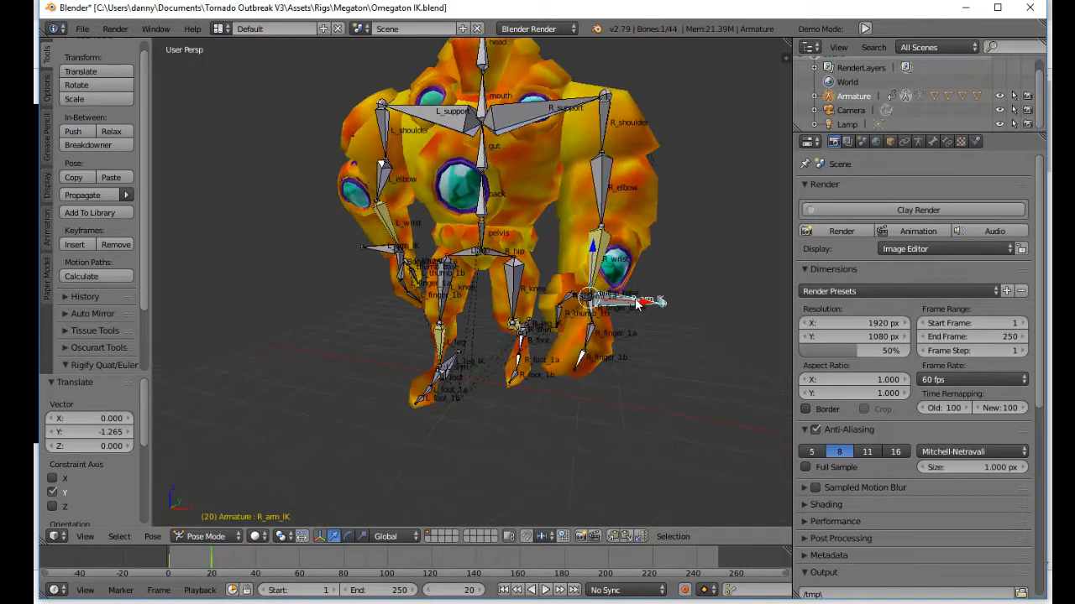
Step: Raise R_arm_IK at frame 20 and move it about -0.416 further along Y
{"action": "left_click_drag", "start_coordinate": [628, 305], "coordinate": [585, 219]}
{"action": "middle_click_drag", "start_coordinate": [620, 293], "coordinate": [525, 336]}
{"action": "left_click_drag", "start_coordinate": [502, 327], "coordinate": [449, 295]}
{"action": "right_click", "coordinate": [449, 296]}
{"action": "middle_click_drag", "start_coordinate": [470, 314], "coordinate": [429, 309]}
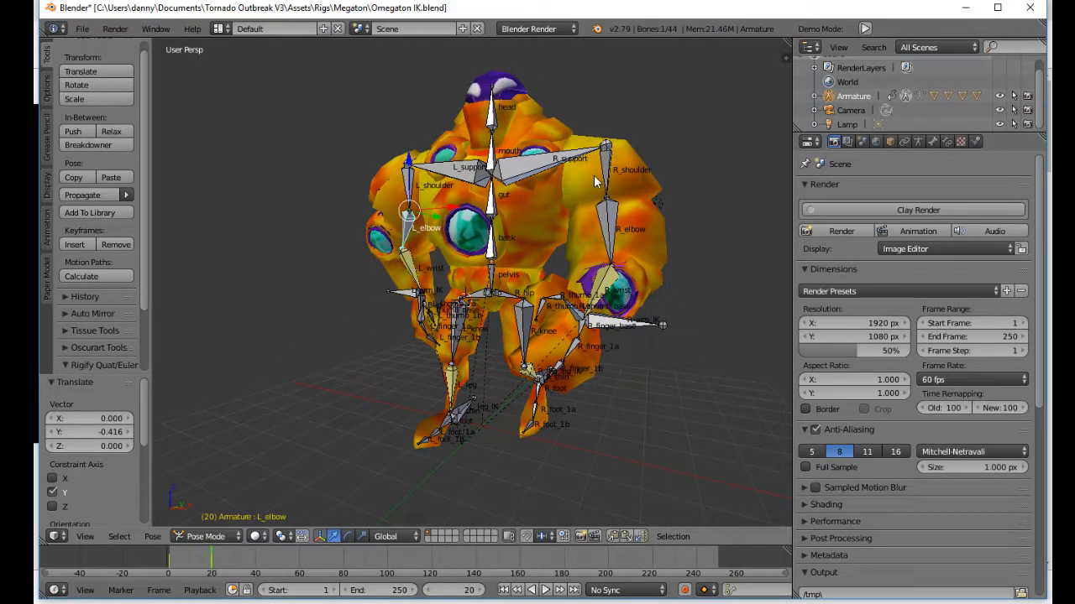
Step: Rotate the R_shoulder bone at frame 20 to suit the forward arm swing
{"action": "right_click", "coordinate": [598, 183]}
{"action": "middle_click_drag", "start_coordinate": [598, 183], "coordinate": [636, 180]}
{"action": "key", "text": "r"}
{"action": "left_click", "coordinate": [573, 318]}
{"action": "middle_click_drag", "start_coordinate": [573, 317], "coordinate": [545, 330]}
Step: Select all bones and insert a LocRotScale keyframe at frame 20
{"action": "key", "text": "a"}
{"action": "key", "text": "i"}
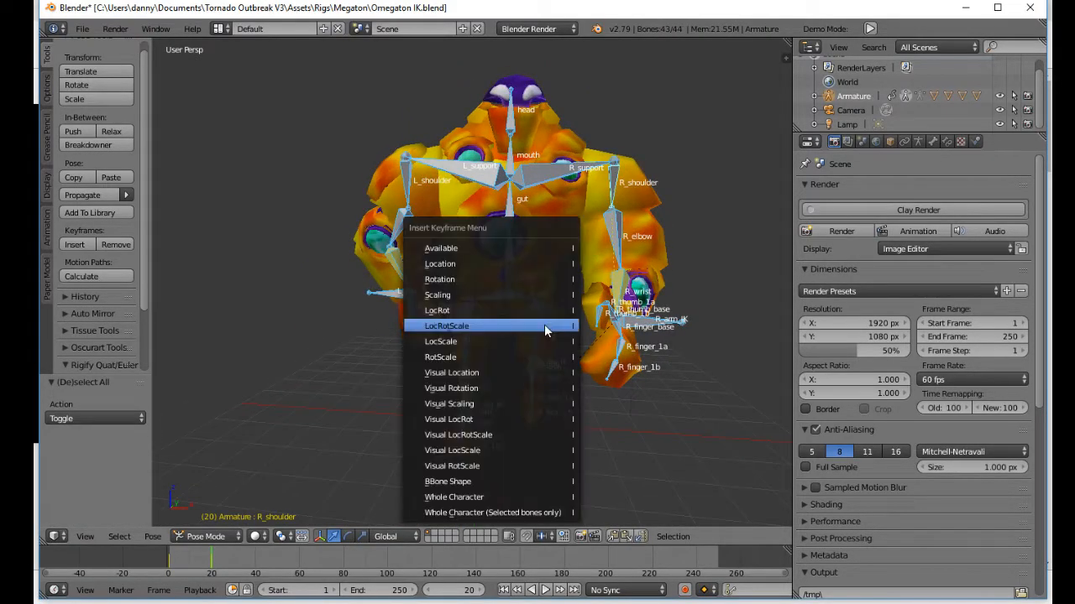
{"action": "left_click", "coordinate": [545, 330]}
Step: Play the animation from frame 1 and examine the arm and leg motion from the side
{"action": "left_click", "coordinate": [504, 591]}
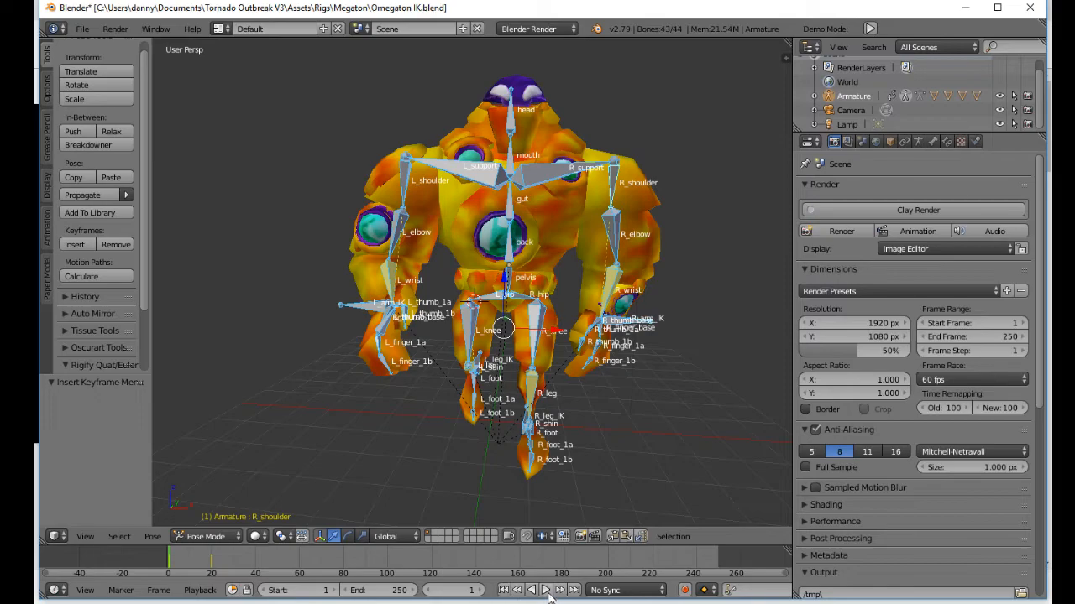
{"action": "left_click", "coordinate": [544, 590]}
{"action": "middle_click_drag", "start_coordinate": [528, 486], "coordinate": [421, 436]}
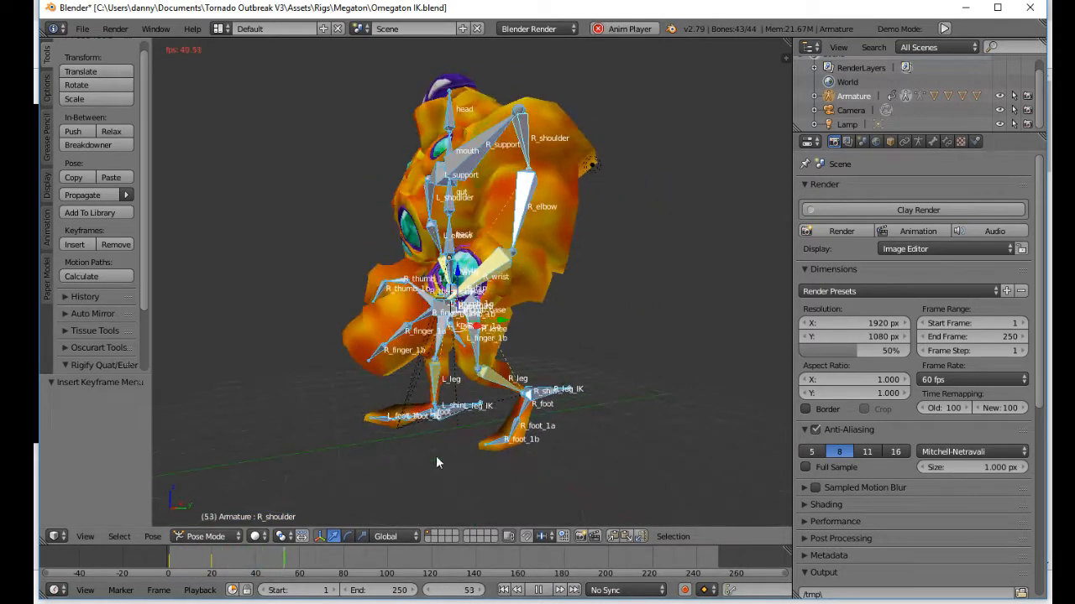
{"action": "left_click", "coordinate": [509, 590]}
{"action": "left_click", "coordinate": [509, 590]}
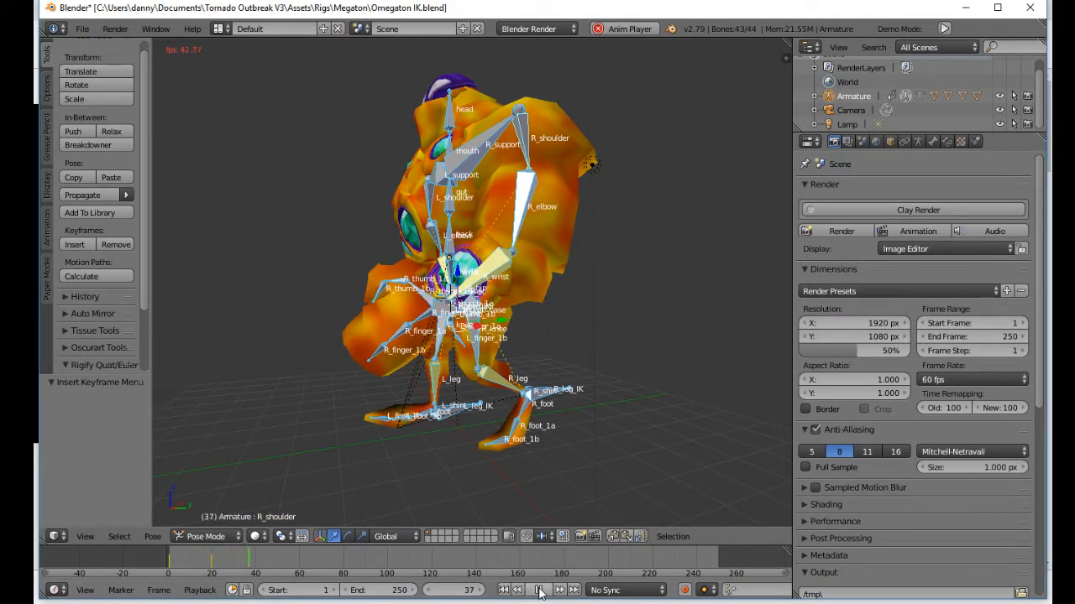
Step: Copy the pose at frame 1 and try pasting it mirrored at frame 40
{"action": "left_click_drag", "start_coordinate": [250, 572], "coordinate": [168, 565]}
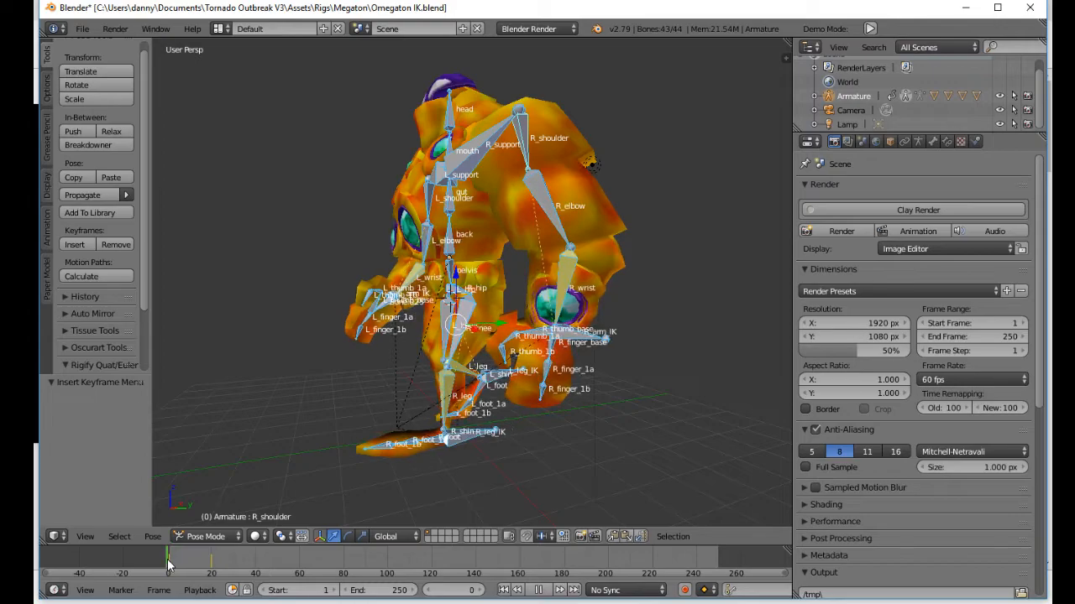
{"action": "key", "text": "ctrl+c"}
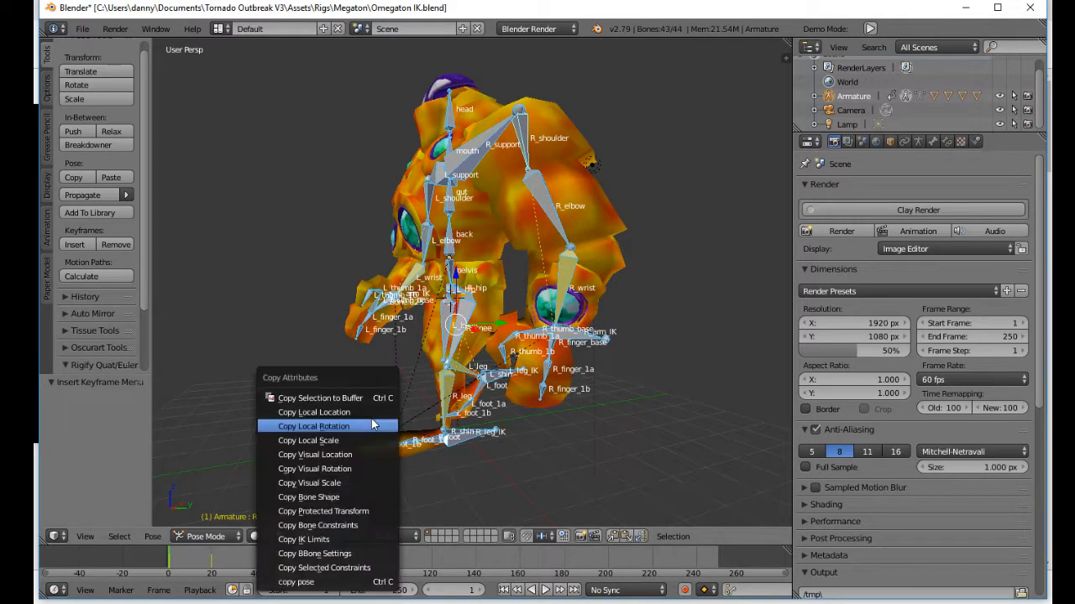
{"action": "left_click", "coordinate": [343, 581]}
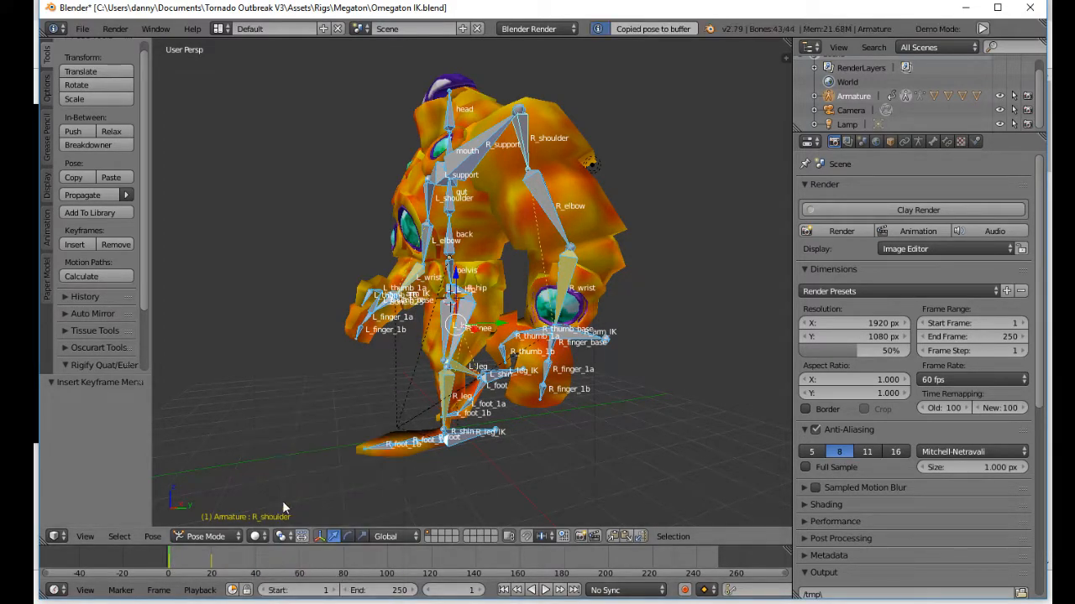
{"action": "key", "text": "ctrl+c"}
{"action": "left_click_drag", "start_coordinate": [252, 559], "coordinate": [257, 567]}
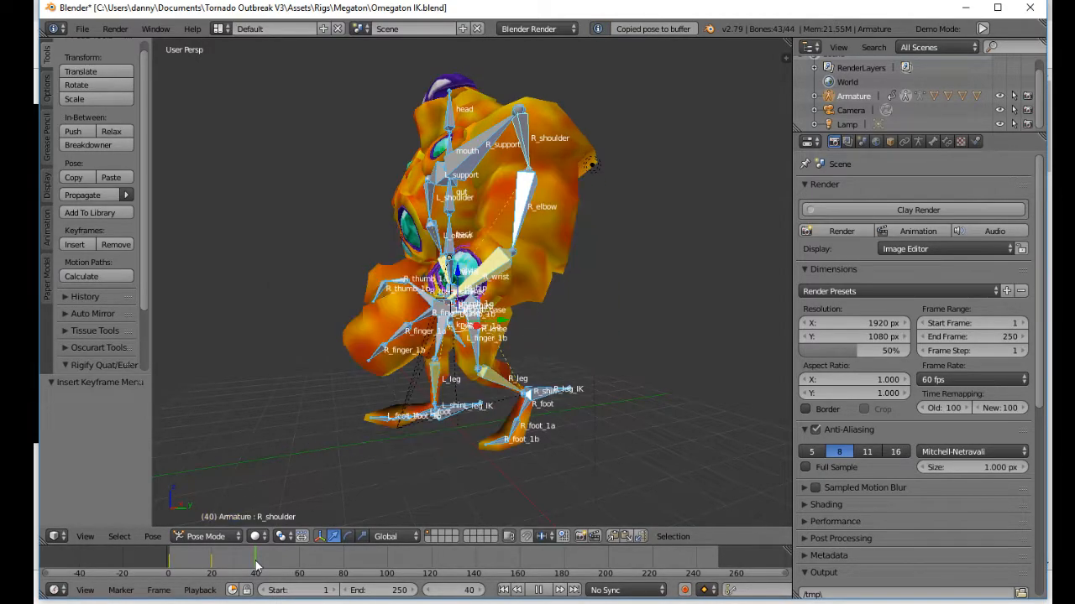
{"action": "middle_click_drag", "start_coordinate": [424, 372], "coordinate": [380, 437]}
{"action": "key", "text": "ctrl+shift+v"}
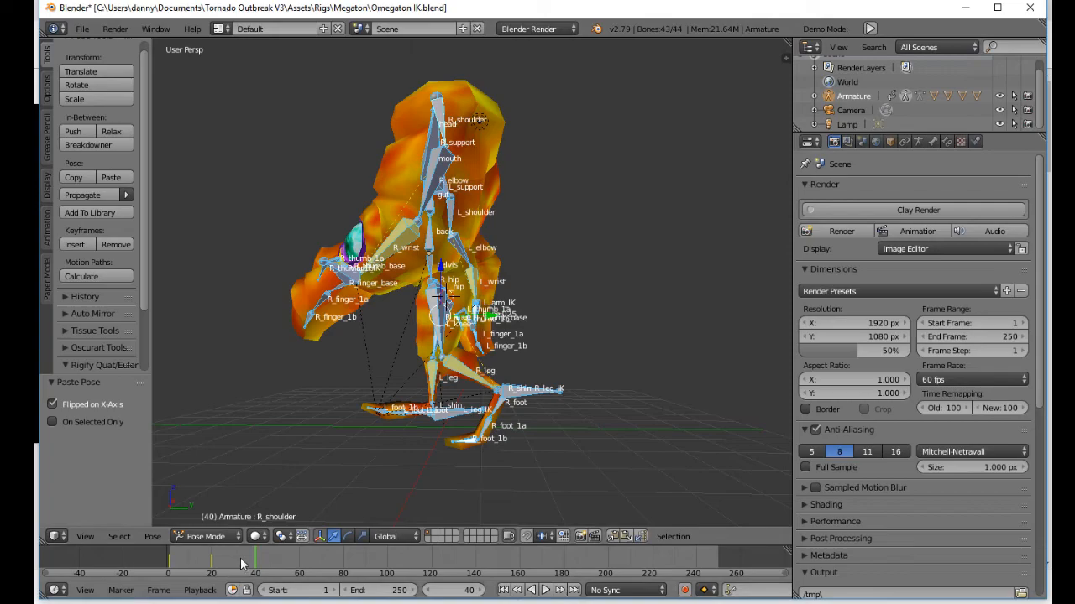
Step: Copy the starting pose, paste it unflipped at frame 40 and keyframe all bones there
{"action": "left_click", "coordinate": [171, 568]}
{"action": "key", "text": "ctrl+c"}
{"action": "left_click", "coordinate": [333, 456]}
{"action": "left_click", "coordinate": [256, 556]}
{"action": "key", "text": "ctrl+v"}
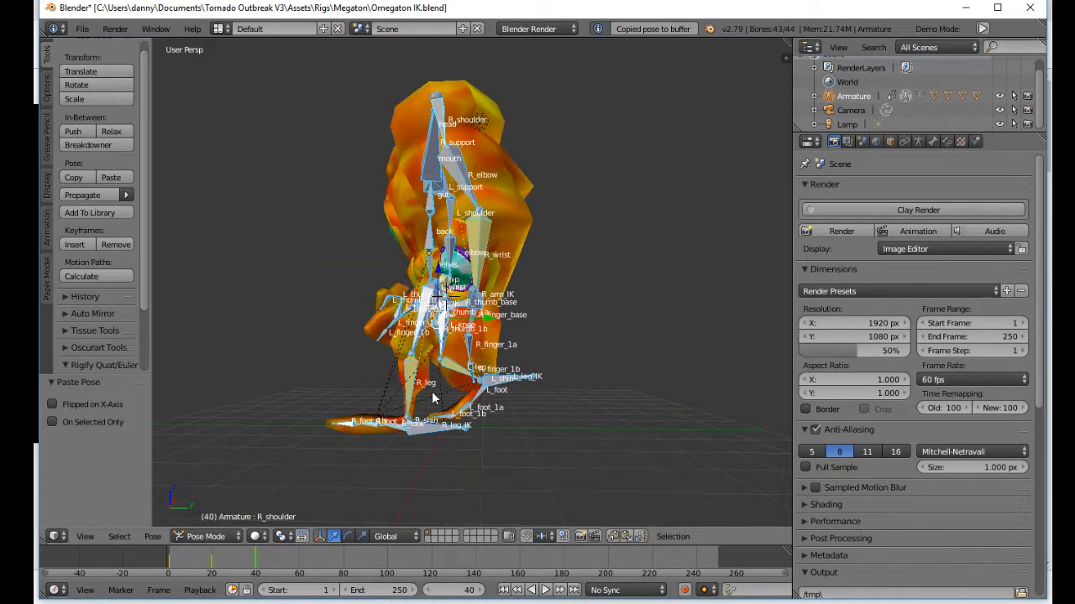
{"action": "key", "text": "i"}
{"action": "left_click", "coordinate": [431, 396]}
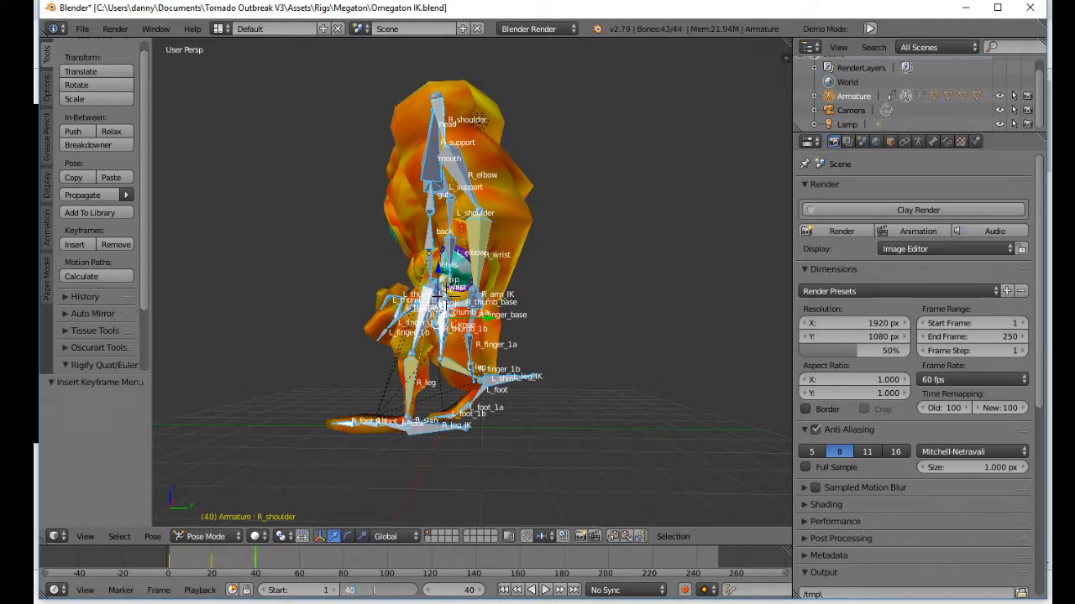
Step: Set the animation's end frame to 40, play the walk loop and check the strides up to frame 20
{"action": "key", "text": "Return"}
{"action": "middle_click_drag", "start_coordinate": [382, 422], "coordinate": [514, 529]}
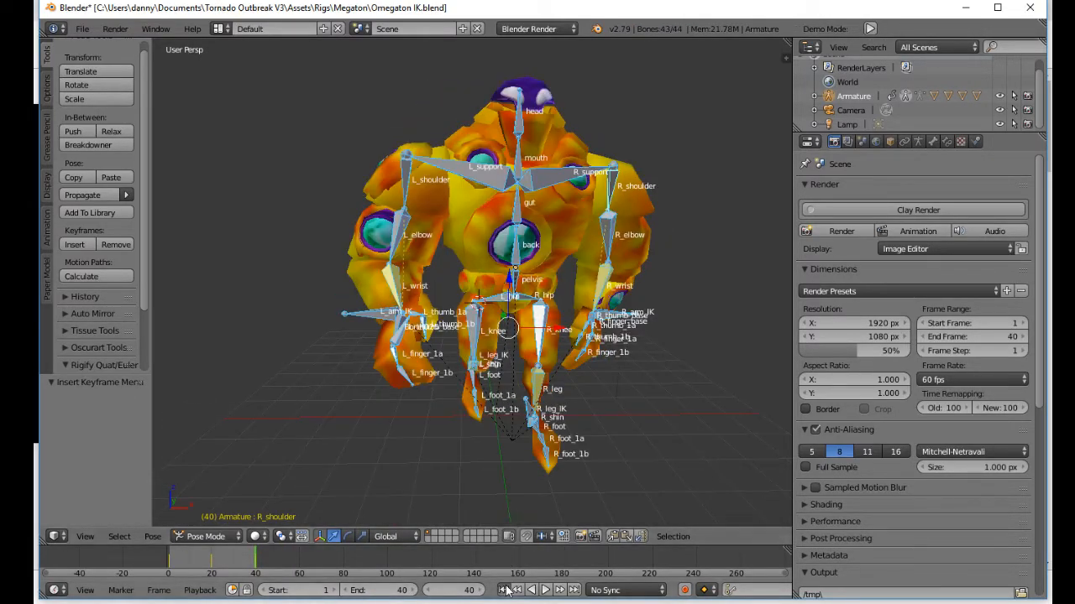
{"action": "left_click", "coordinate": [544, 590]}
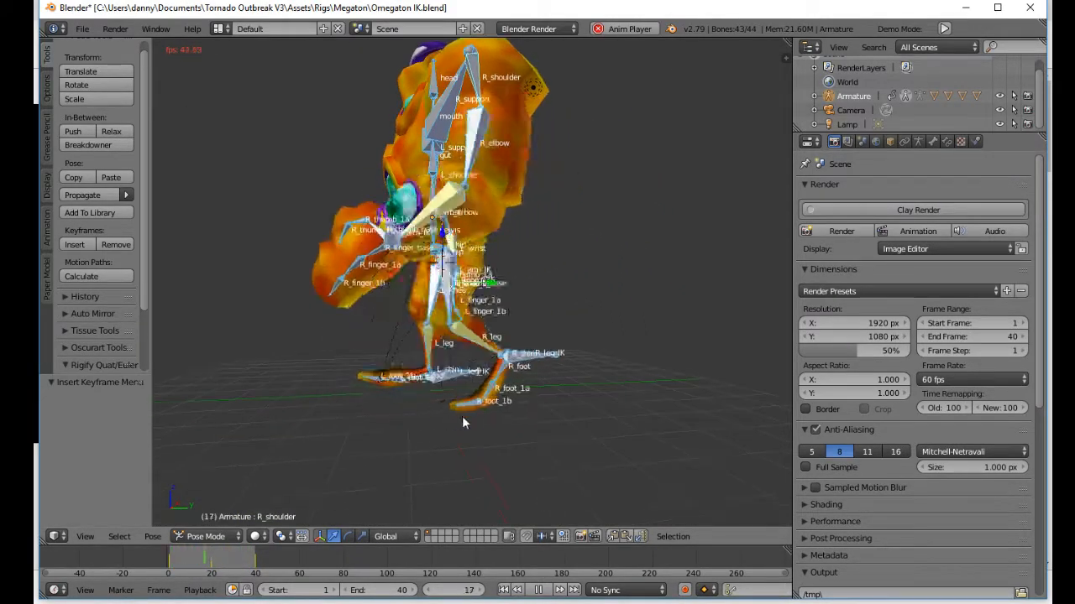
{"action": "middle_click_drag", "start_coordinate": [541, 432], "coordinate": [410, 403]}
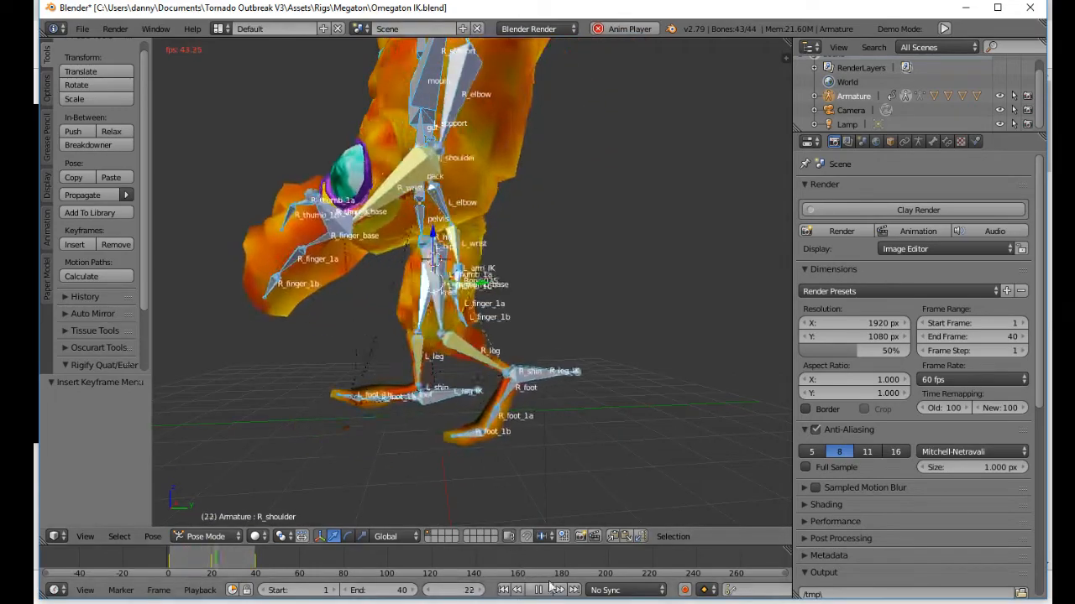
{"action": "left_click", "coordinate": [542, 589]}
{"action": "left_click_drag", "start_coordinate": [202, 565], "coordinate": [189, 564]}
{"action": "middle_click_drag", "start_coordinate": [445, 369], "coordinate": [482, 357]}
{"action": "left_click_drag", "start_coordinate": [168, 565], "coordinate": [212, 564]}
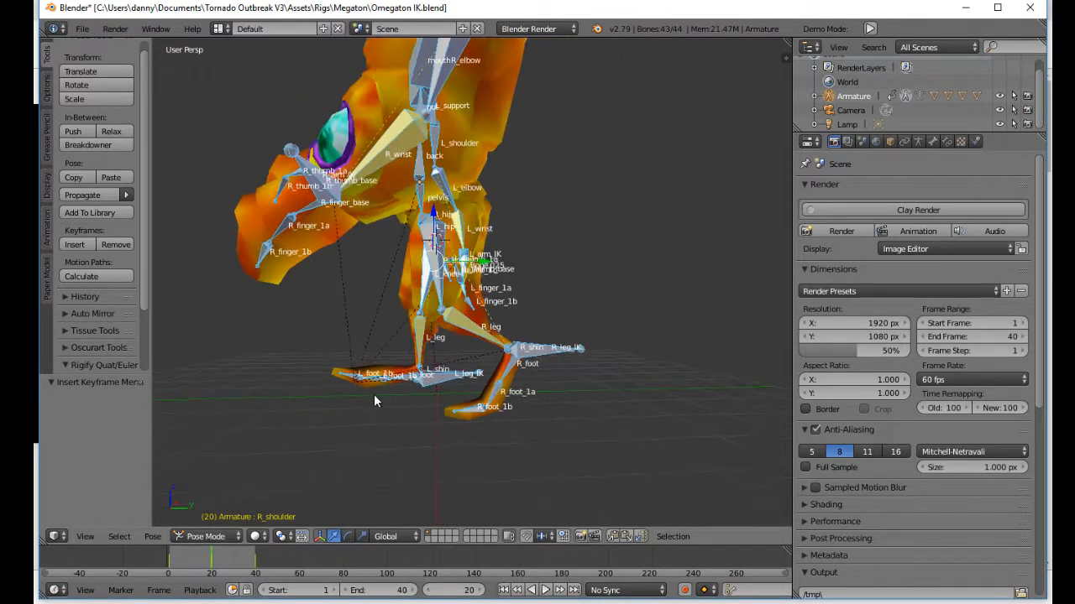
Step: At frame 10, raise L_leg_IK by about 1.041 on Z, then by about 0.118 more, to lift the left leg
{"action": "right_click", "coordinate": [437, 376]}
{"action": "key", "text": "g"}
{"action": "right_click", "coordinate": [426, 386]}
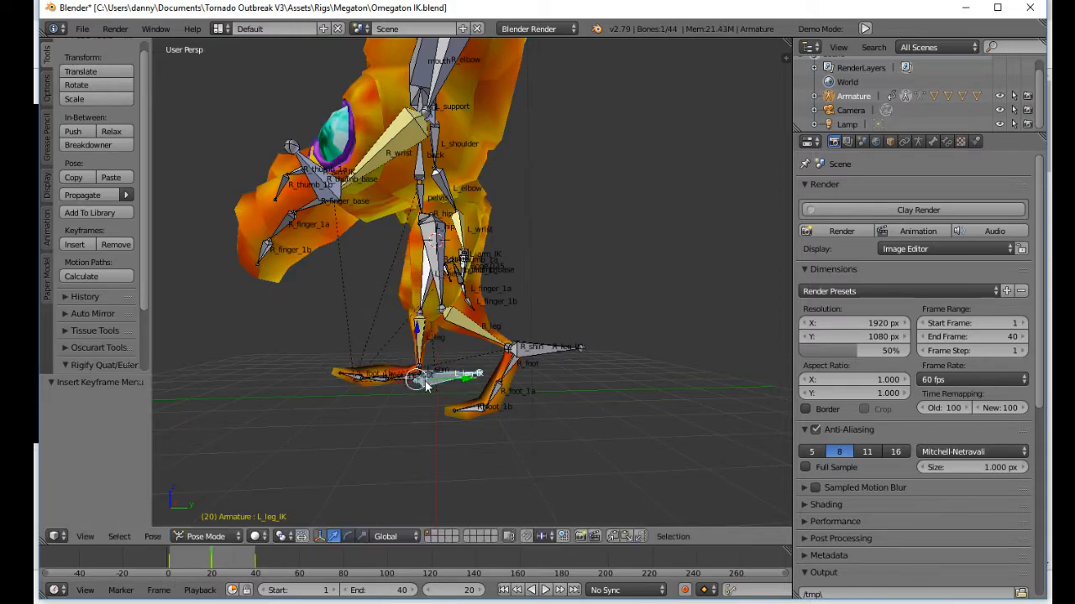
{"action": "left_click", "coordinate": [189, 566]}
{"action": "key", "text": "alt+a"}
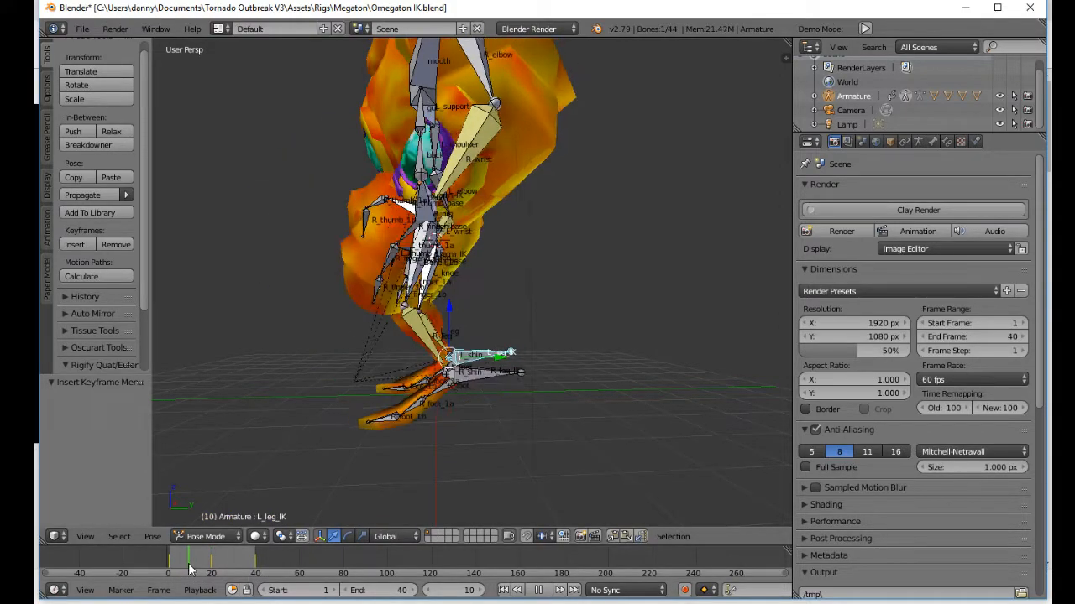
{"action": "key", "text": "g"}
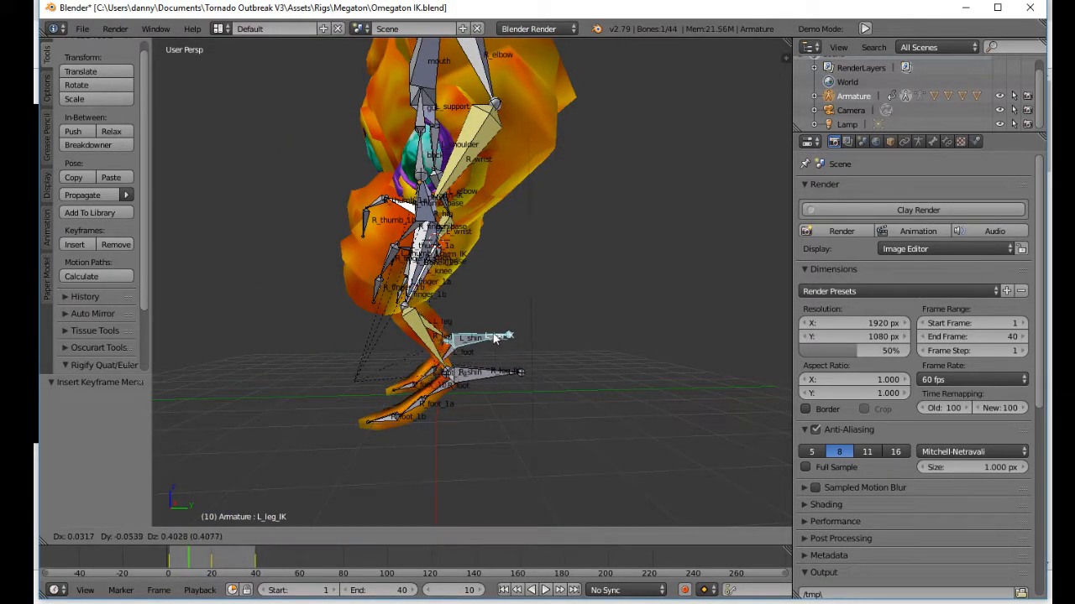
{"action": "left_click", "coordinate": [489, 317]}
{"action": "middle_click_drag", "start_coordinate": [489, 316], "coordinate": [413, 304]}
{"action": "key", "text": "g"}
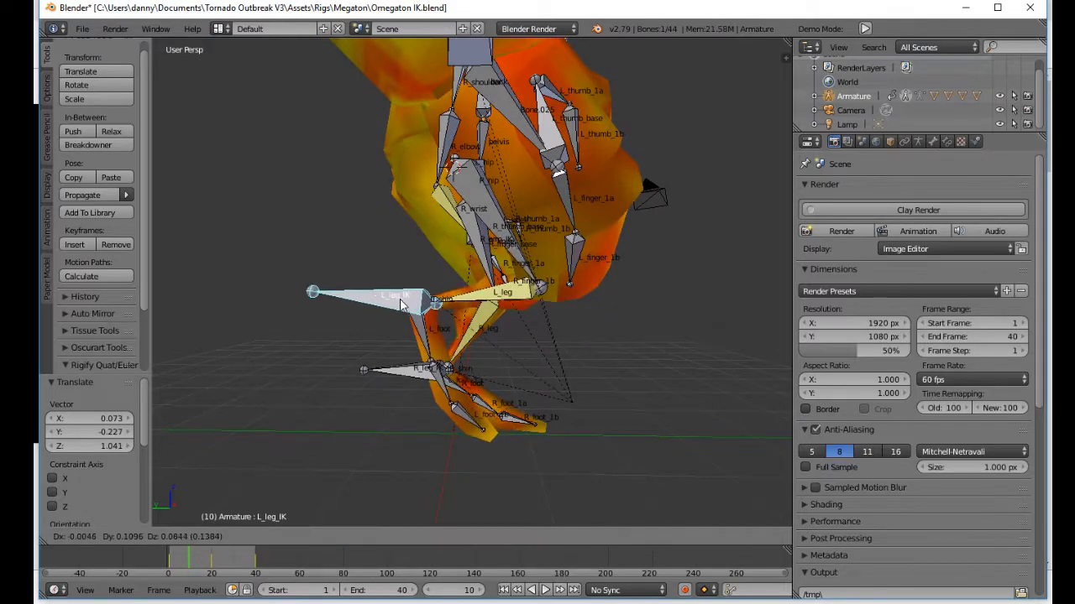
{"action": "left_click", "coordinate": [432, 332]}
Step: Rotate L_foot and the left toe bones at frame 10 so the raised foot points downward
{"action": "right_click", "coordinate": [430, 336]}
{"action": "key", "text": "r"}
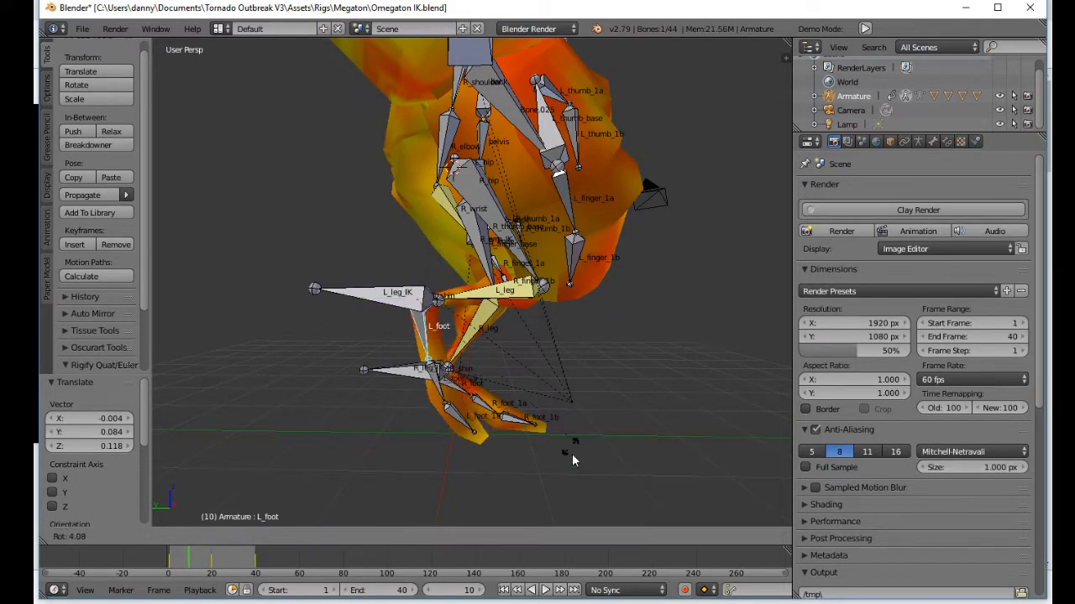
{"action": "left_click", "coordinate": [569, 452]}
{"action": "key", "text": "r"}
{"action": "left_click", "coordinate": [448, 379]}
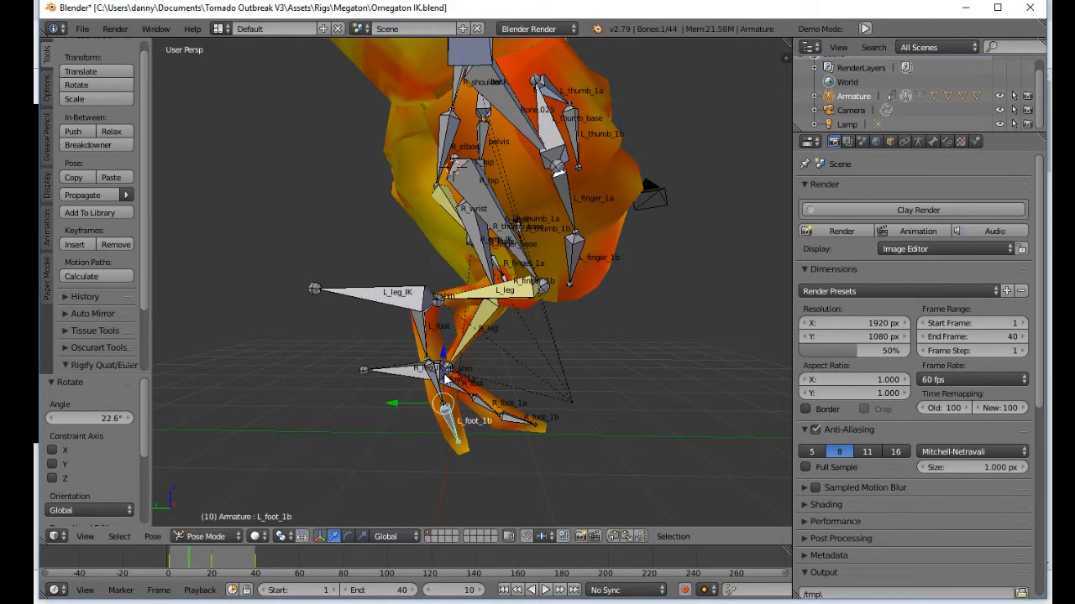
{"action": "key", "text": "r"}
{"action": "left_click", "coordinate": [513, 331]}
Step: Lower R_leg_IK at frame 10 by about -0.620 on Z and -0.233 on Y to plant the right leg
{"action": "middle_click_drag", "start_coordinate": [513, 331], "coordinate": [463, 359]}
{"action": "right_click", "coordinate": [544, 369]}
{"action": "key", "text": "g"}
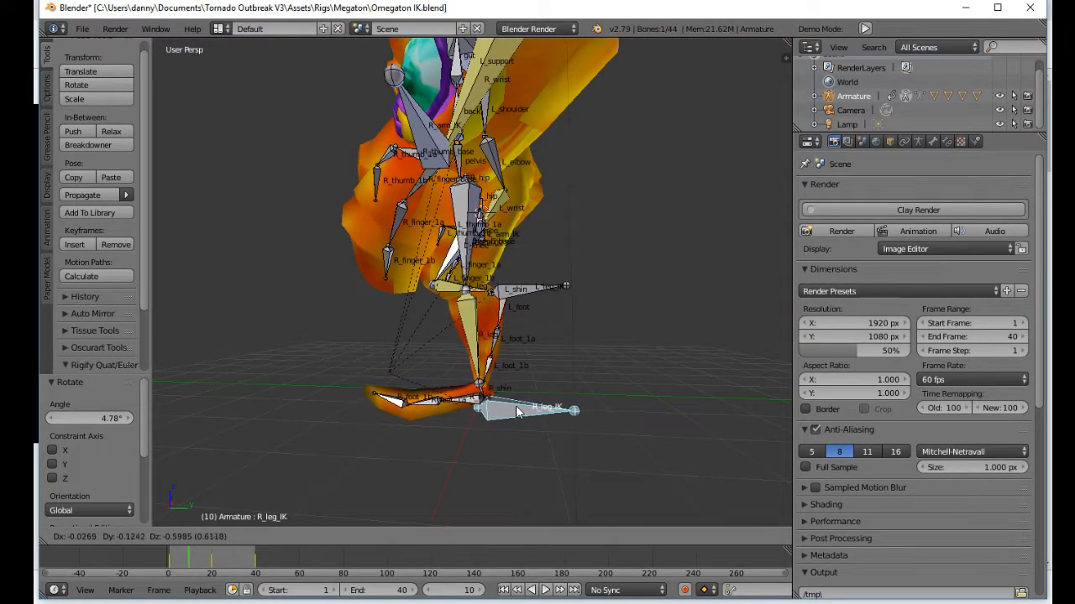
{"action": "left_click", "coordinate": [510, 408]}
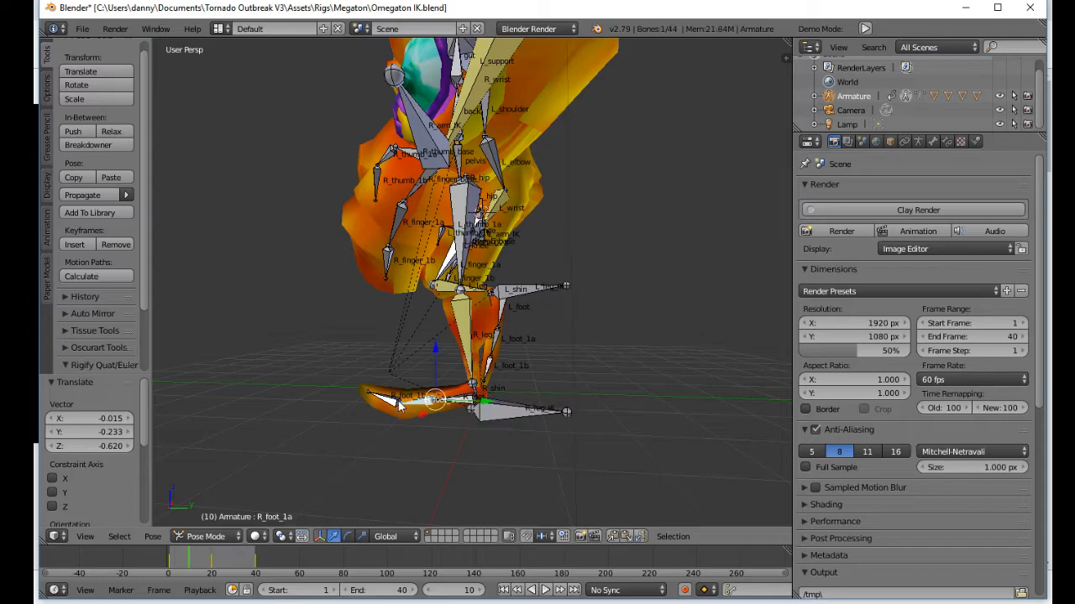
Step: Rotate the right foot bones at frame 10 to flatten the planted foot, ending with a rotation of about 6.54°
{"action": "key", "text": "alt+r"}
{"action": "middle_click_drag", "start_coordinate": [357, 420], "coordinate": [366, 399]}
{"action": "right_click", "coordinate": [509, 391]}
{"action": "middle_click_drag", "start_coordinate": [436, 407], "coordinate": [444, 407]}
{"action": "key", "text": "r"}
{"action": "left_click", "coordinate": [344, 404]}
Step: Try rotating the back bone at frame 10
{"action": "middle_click_drag", "start_coordinate": [343, 404], "coordinate": [502, 294]}
{"action": "middle_click_drag", "start_coordinate": [502, 294], "coordinate": [458, 399], "text": "shift"}
{"action": "right_click", "coordinate": [463, 306]}
{"action": "right_click", "coordinate": [464, 276]}
{"action": "middle_click_drag", "start_coordinate": [464, 277], "coordinate": [487, 267]}
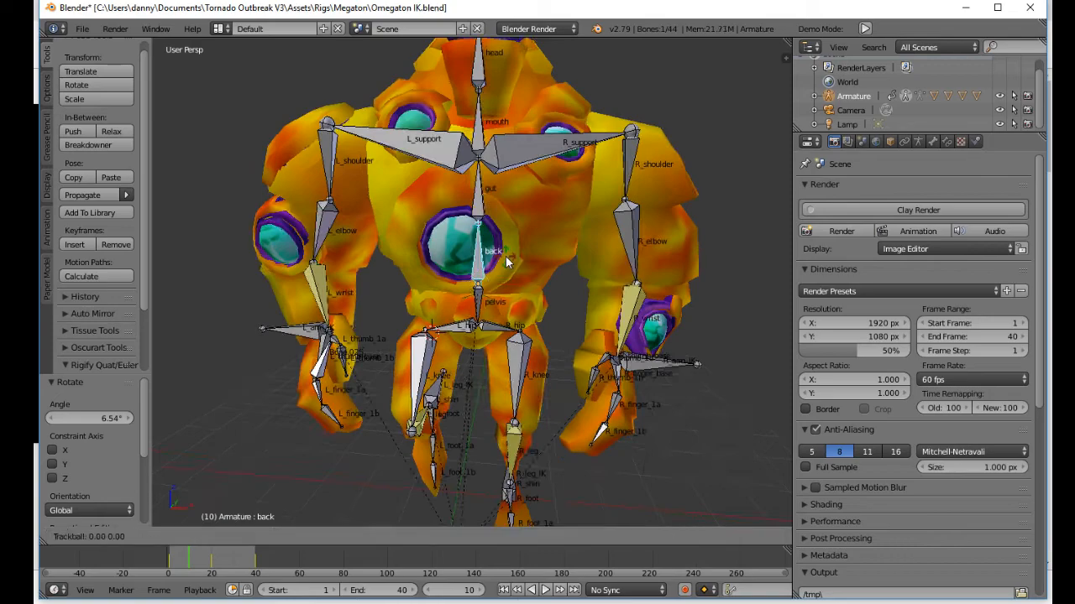
Step: Select all bones, insert a LocRotScale keyframe at frame 10 and preview the motion past it
{"action": "key", "text": "a"}
{"action": "key", "text": "a"}
{"action": "middle_click_drag", "start_coordinate": [497, 341], "coordinate": [455, 319]}
{"action": "key", "text": "i"}
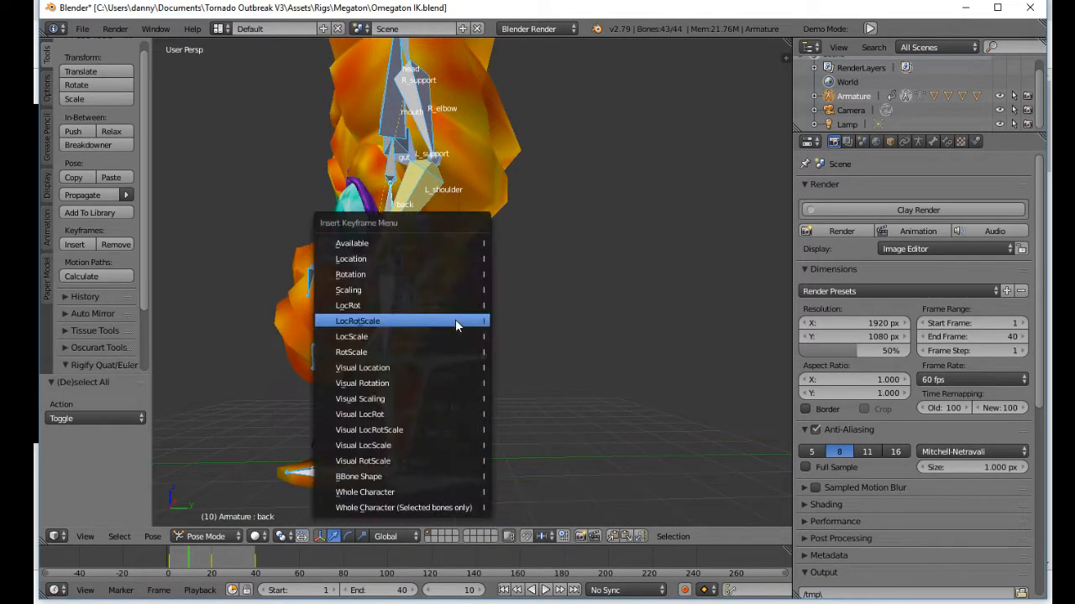
{"action": "left_click", "coordinate": [455, 319]}
{"action": "key", "text": "alt+a"}
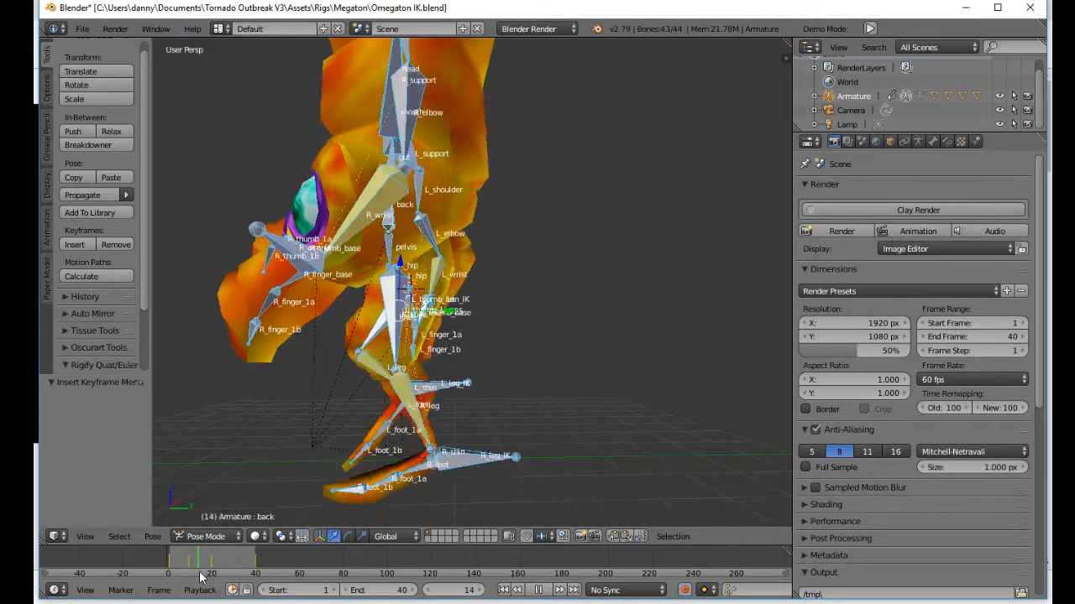
Step: Try rotating the pelvis bone by about -14.1° at frame 30 in the front view
{"action": "left_click_drag", "start_coordinate": [217, 579], "coordinate": [237, 572]}
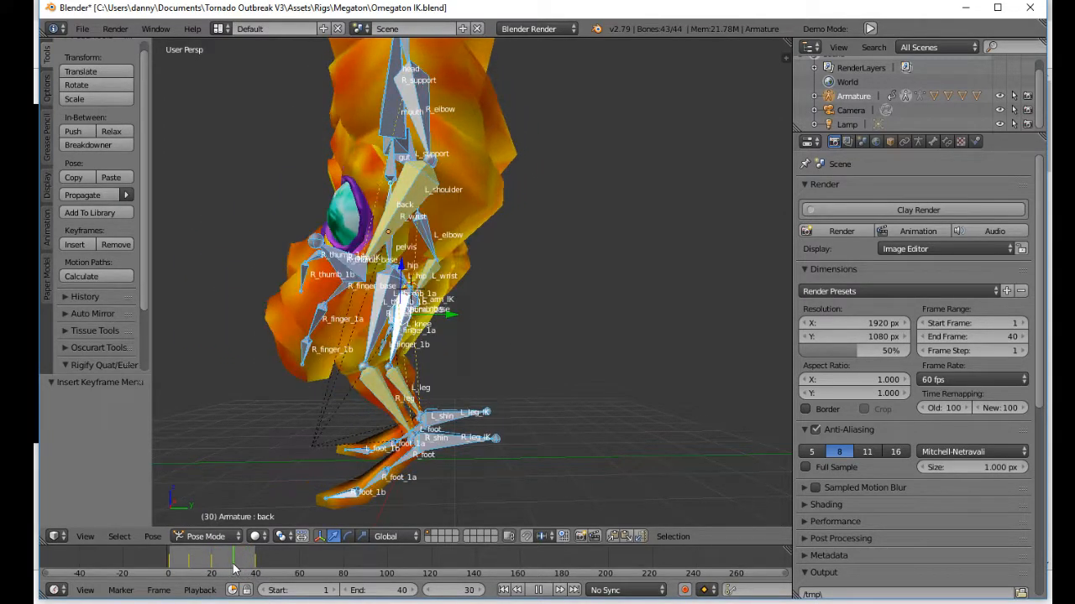
{"action": "scroll", "coordinate": [504, 449], "scroll_direction": "up", "scroll_amount": 4}
{"action": "middle_click_drag", "start_coordinate": [505, 449], "coordinate": [492, 450]}
{"action": "scroll", "coordinate": [492, 451], "scroll_direction": "down", "scroll_amount": 4}
{"action": "middle_click_drag", "start_coordinate": [505, 312], "coordinate": [516, 246]}
{"action": "right_click", "coordinate": [465, 269]}
{"action": "key", "text": "r"}
{"action": "right_click", "coordinate": [502, 246]}
{"action": "key", "text": "r"}
{"action": "key", "text": "r"}
{"action": "left_click", "coordinate": [501, 207]}
{"action": "key", "text": "r"}
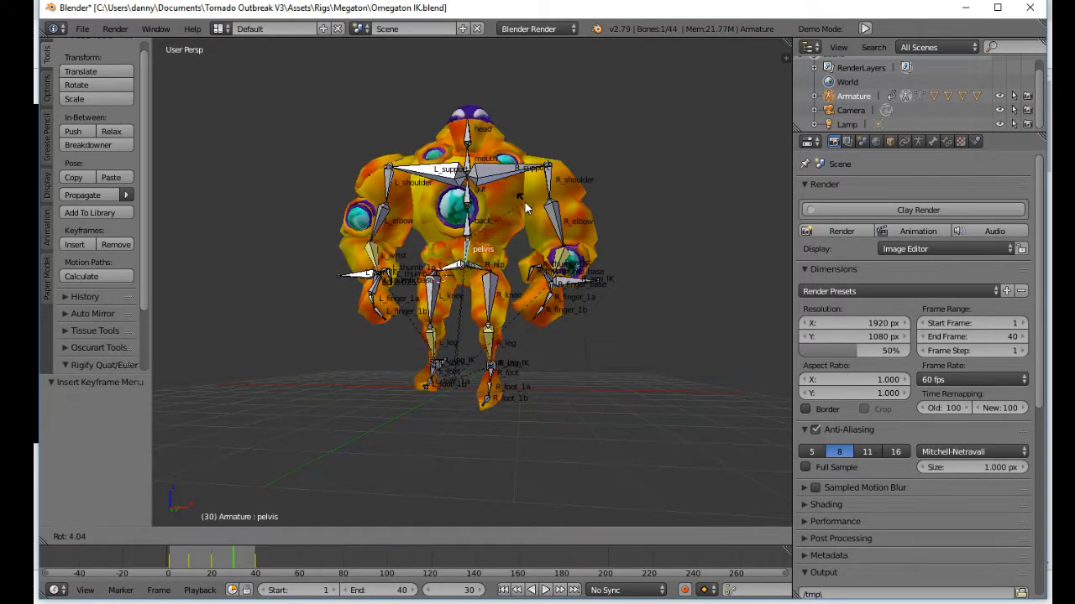
{"action": "left_click", "coordinate": [515, 178]}
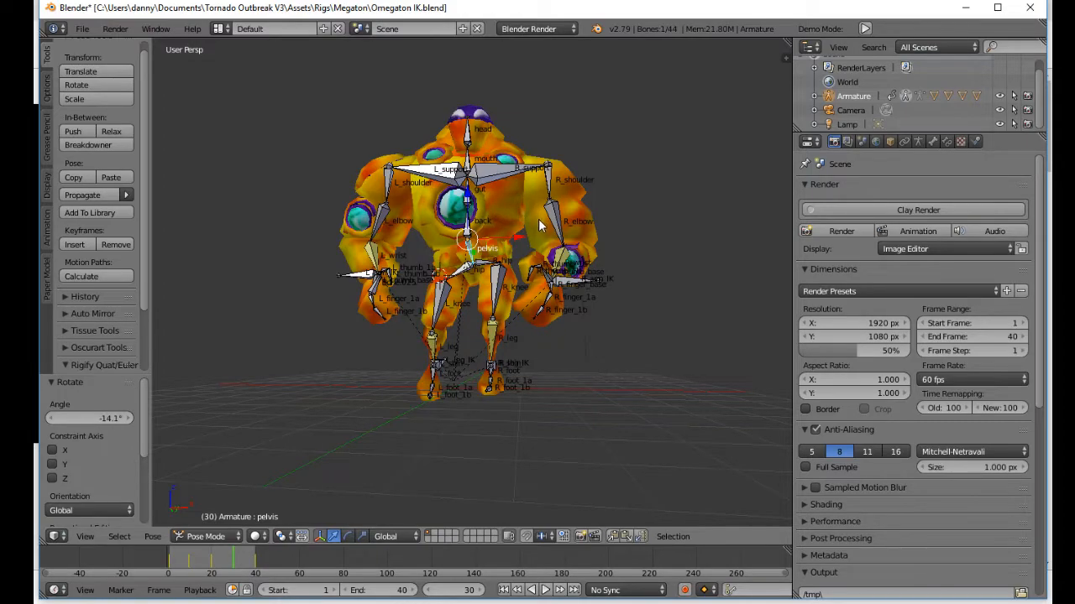
Step: Check the frame 40 pose, return to frame 30, raise L_leg_IK freely and shift it 0.429 along Y
{"action": "middle_click_drag", "start_coordinate": [546, 253], "coordinate": [383, 506]}
{"action": "left_click_drag", "start_coordinate": [252, 565], "coordinate": [255, 565]}
{"action": "mouse_move", "coordinate": [373, 450]}
{"action": "middle_mouse_down"}
{"action": "mouse_move", "coordinate": [424, 445]}
{"action": "mouse_move", "coordinate": [373, 439]}
{"action": "middle_mouse_up"}
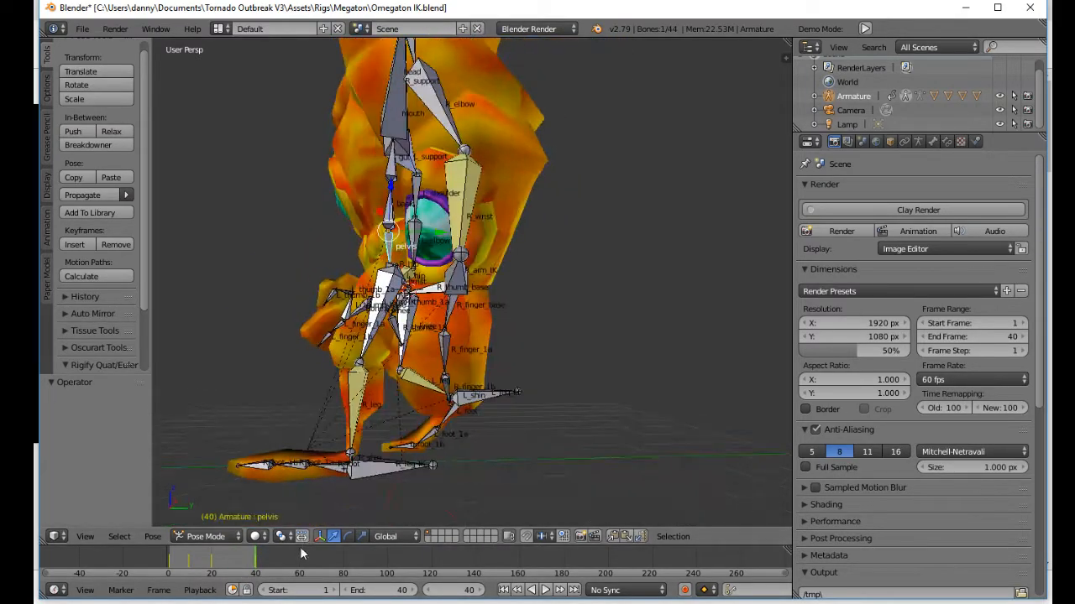
{"action": "left_click", "coordinate": [233, 565]}
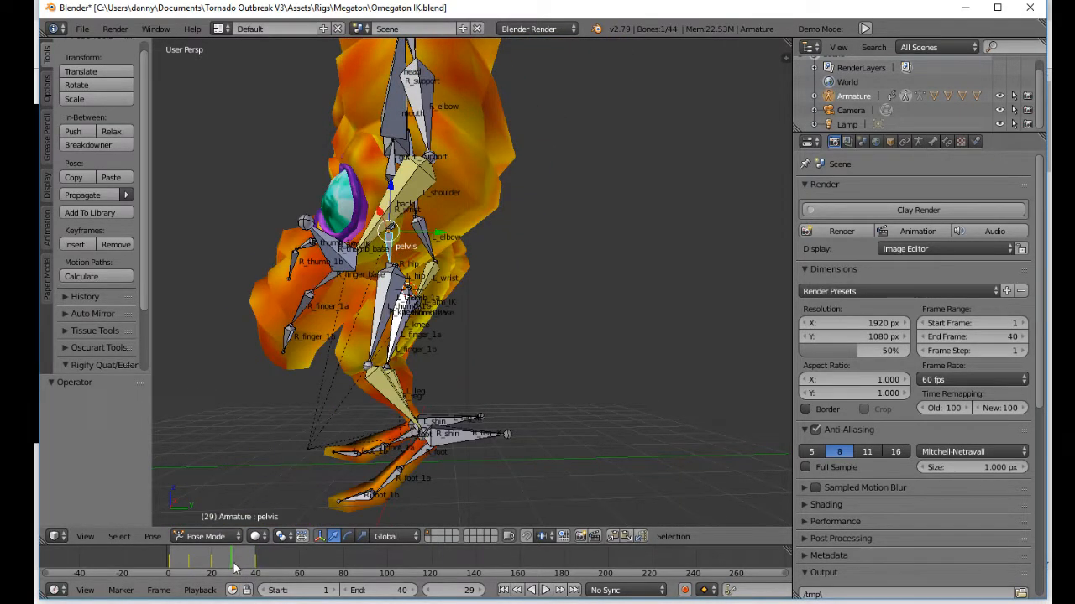
{"action": "left_click", "coordinate": [235, 567]}
{"action": "key", "text": "g"}
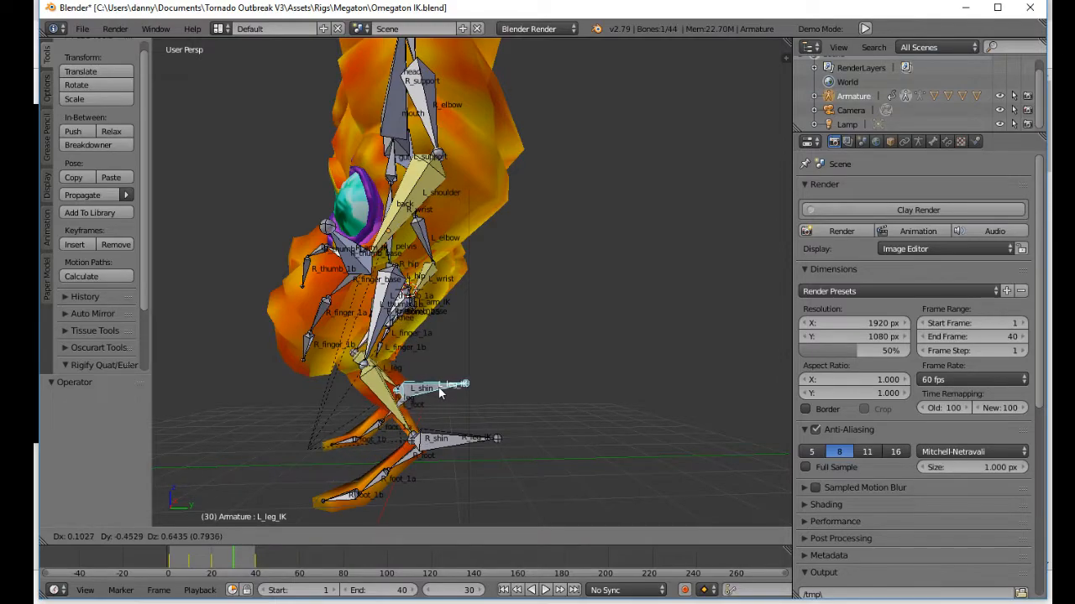
{"action": "left_click", "coordinate": [439, 393]}
{"action": "left_click", "coordinate": [405, 351]}
{"action": "key", "text": "g"}
{"action": "key", "text": "y"}
{"action": "left_click", "coordinate": [439, 372]}
Step: Rotate the left foot bones at frame 30 to hang the toes down, and shift L_leg_IK back about 0.31 on Y
{"action": "right_click", "coordinate": [416, 392]}
{"action": "key", "text": "r"}
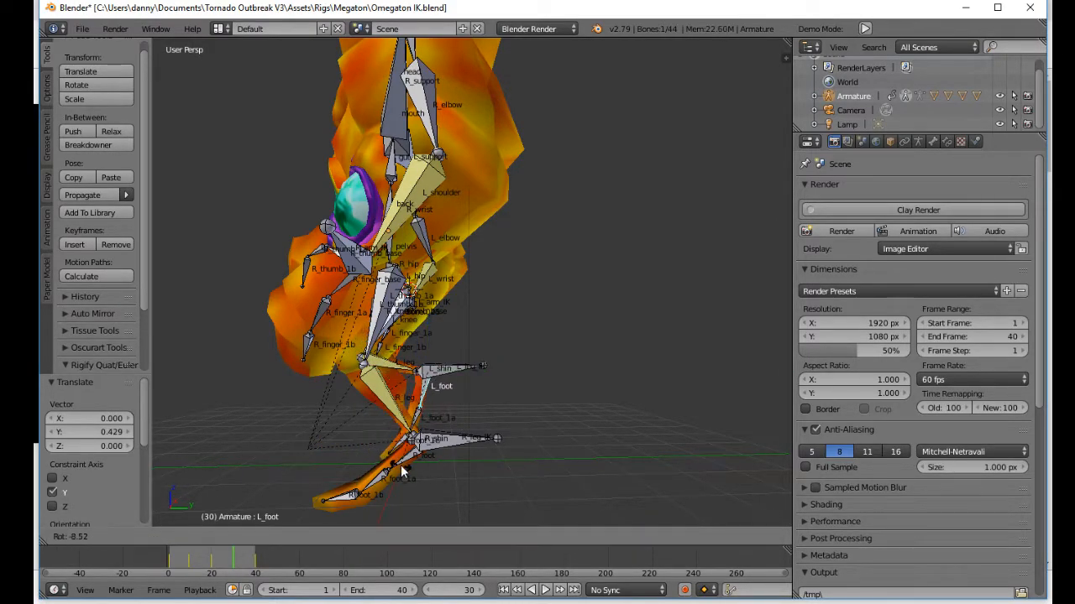
{"action": "left_click", "coordinate": [407, 451]}
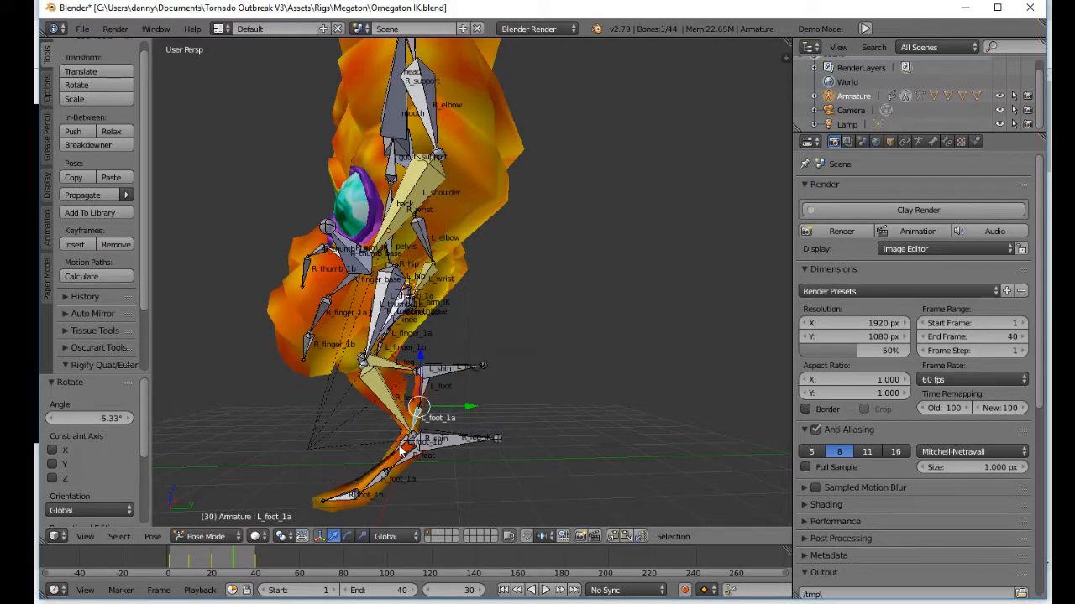
{"action": "right_click", "coordinate": [448, 374]}
{"action": "key", "text": "g"}
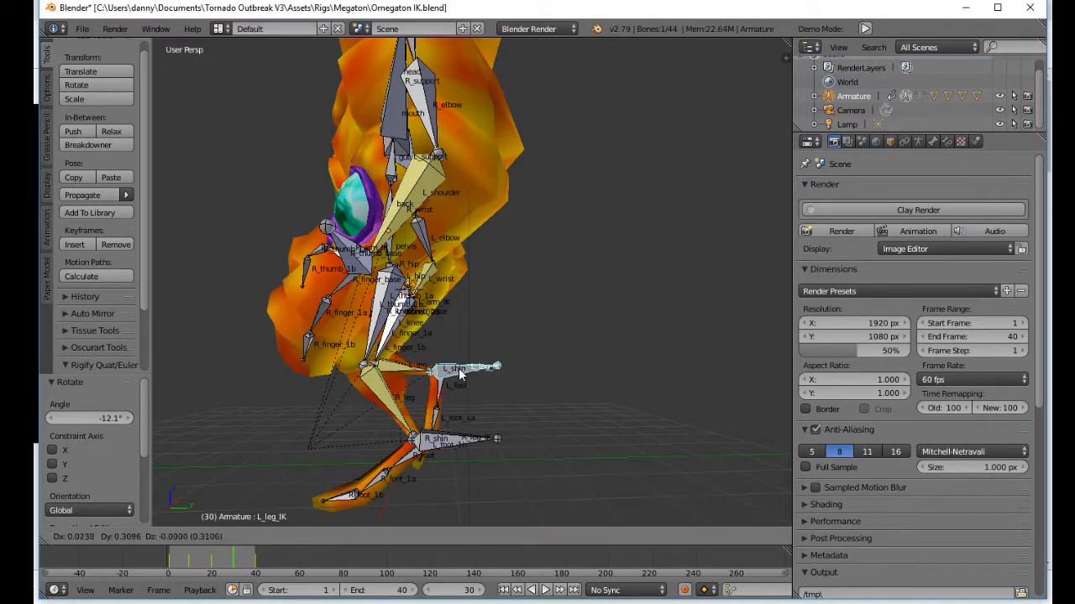
{"action": "left_click", "coordinate": [452, 372]}
{"action": "key", "text": "r"}
{"action": "left_click", "coordinate": [383, 444]}
Step: Lower L_leg_IK at frame 30 by about 0.30 on Z
{"action": "middle_click_drag", "start_coordinate": [383, 444], "coordinate": [434, 351]}
{"action": "key", "text": "g"}
{"action": "key", "text": "z"}
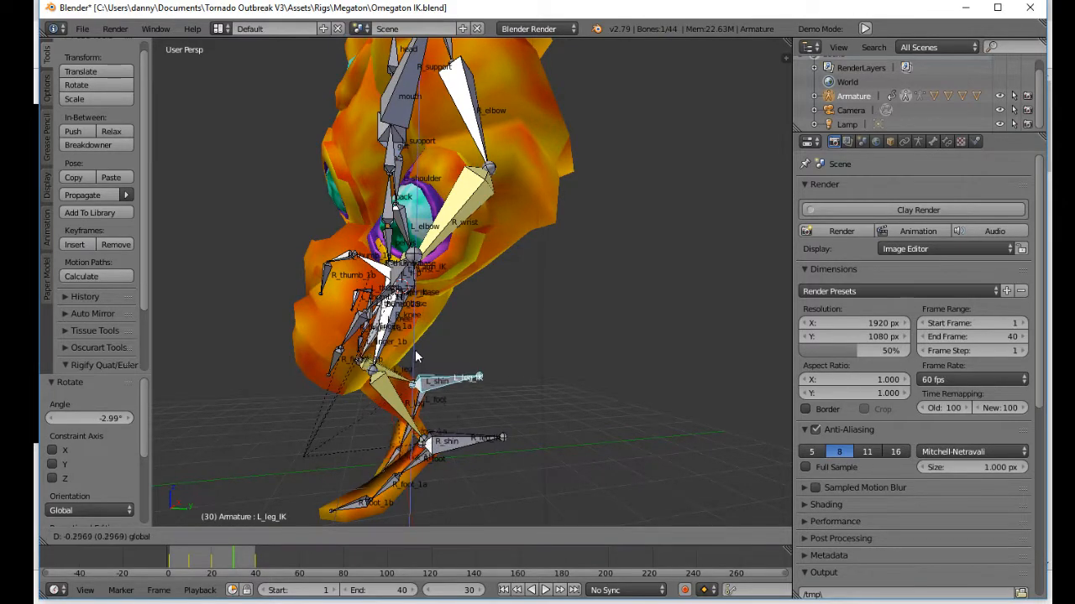
{"action": "left_click", "coordinate": [416, 355]}
{"action": "middle_click_drag", "start_coordinate": [424, 403], "coordinate": [566, 382]}
Step: Move R_leg_IK at frame 30 by -0.790 on Z and -0.230 on Y to plant the right leg
{"action": "right_click", "coordinate": [445, 366]}
{"action": "key", "text": "g"}
{"action": "key", "text": "z"}
{"action": "key", "text": "g"}
{"action": "key", "text": "y"}
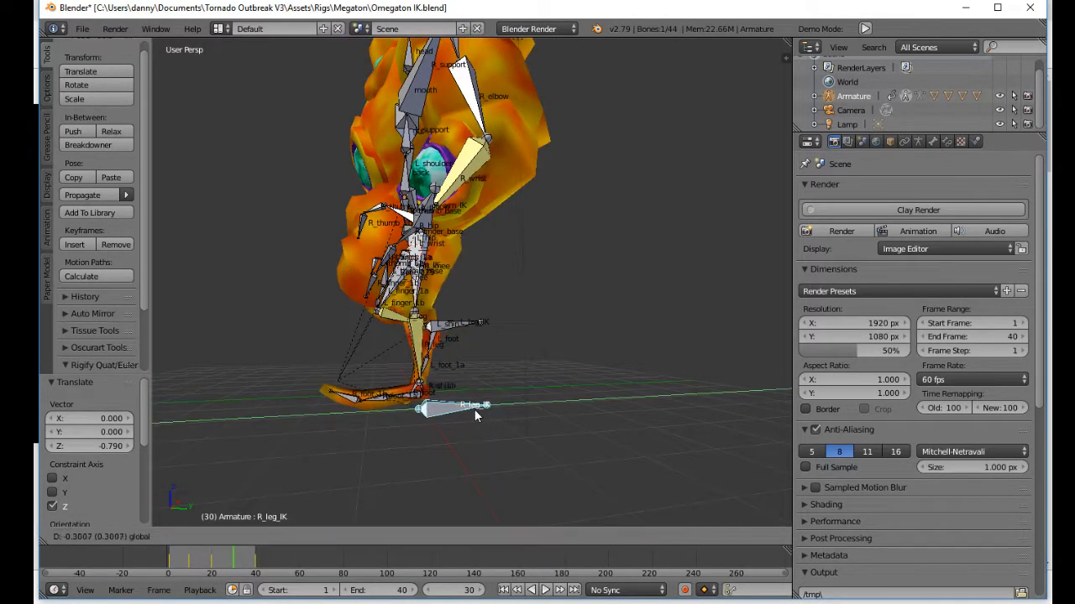
{"action": "left_click", "coordinate": [479, 411]}
Step: Clear the rotation of R_foot_1a and rotate the right foot to lie flat at frame 30
{"action": "mouse_move", "coordinate": [363, 394]}
{"action": "middle_mouse_down"}
{"action": "mouse_move", "coordinate": [519, 413]}
{"action": "mouse_move", "coordinate": [350, 405]}
{"action": "middle_mouse_up"}
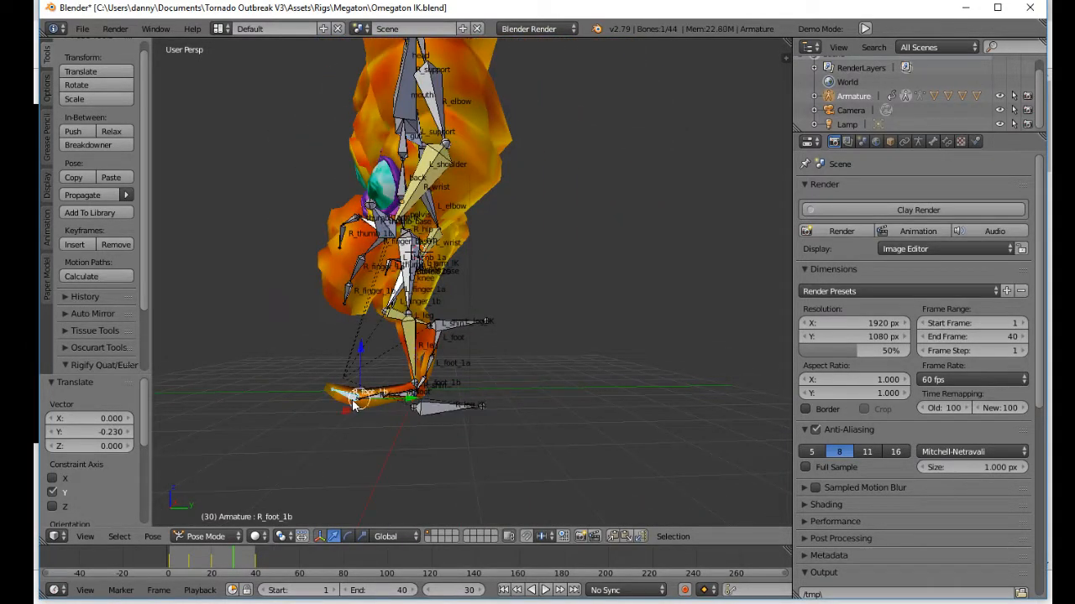
{"action": "right_click", "coordinate": [370, 400]}
{"action": "key", "text": "alt+r"}
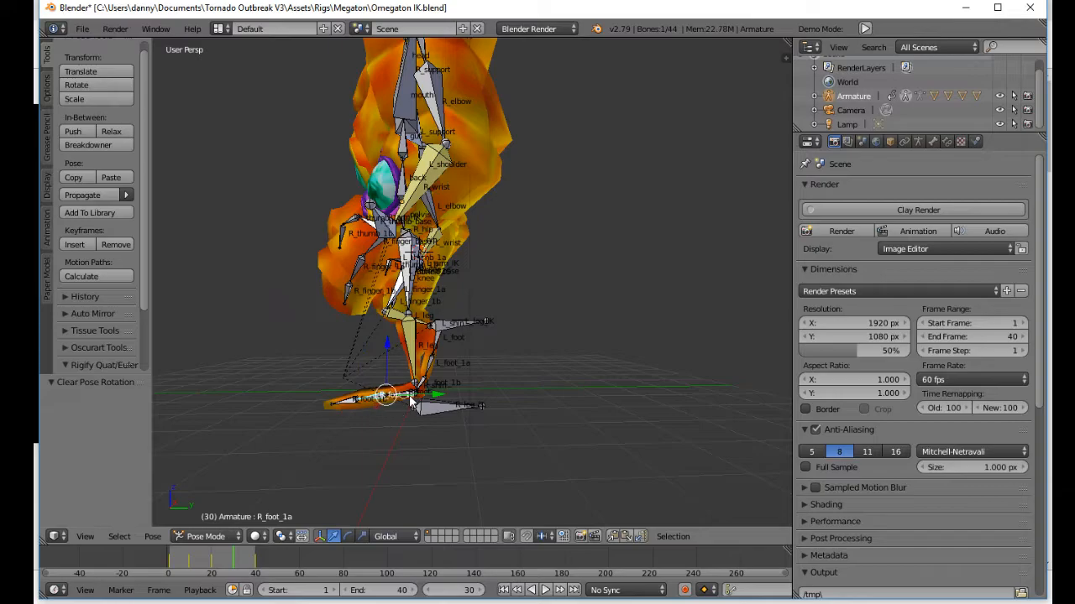
{"action": "key", "text": "r"}
{"action": "left_click", "coordinate": [312, 414]}
Step: Select all bones and insert a keyframe at frame 30
{"action": "middle_click_drag", "start_coordinate": [400, 403], "coordinate": [369, 405]}
{"action": "scroll", "coordinate": [506, 356], "scroll_direction": "down", "scroll_amount": 4}
{"action": "key", "text": "a"}
{"action": "key", "text": "a"}
{"action": "key", "text": "i"}
{"action": "left_click", "coordinate": [415, 336]}
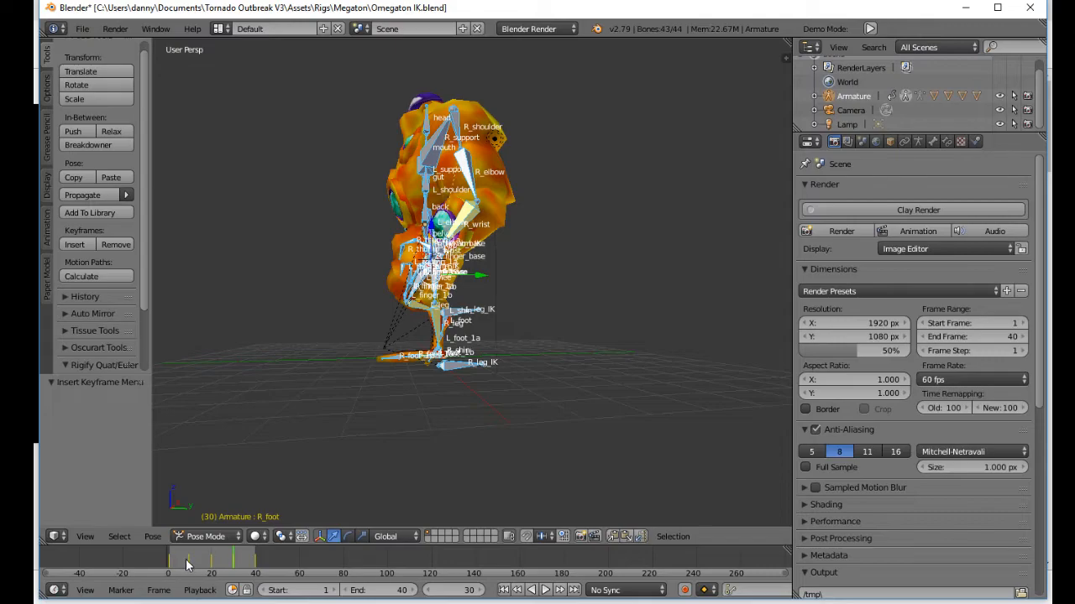
Step: Play and scrub the walk cycle from the front and side to check how the legs alternate
{"action": "middle_click_drag", "start_coordinate": [269, 445], "coordinate": [461, 420]}
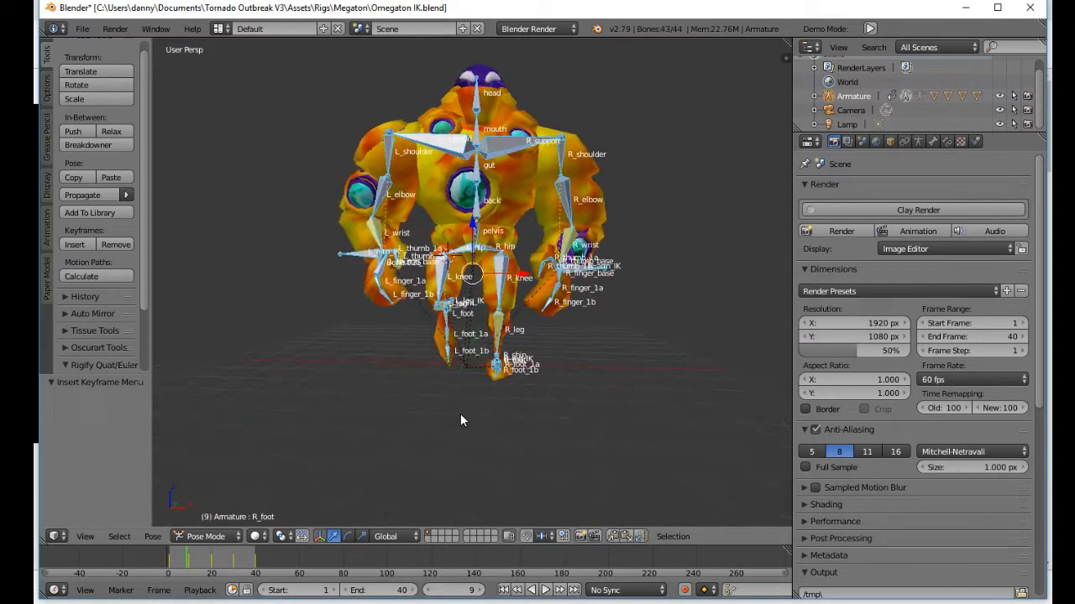
{"action": "left_click", "coordinate": [545, 590]}
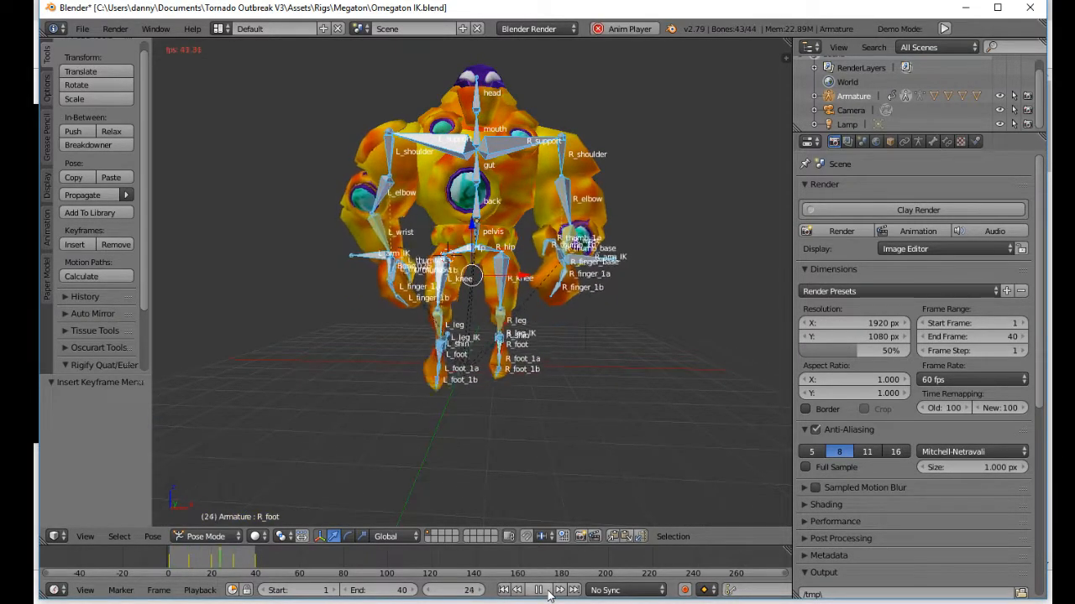
{"action": "middle_click_drag", "start_coordinate": [521, 401], "coordinate": [330, 400]}
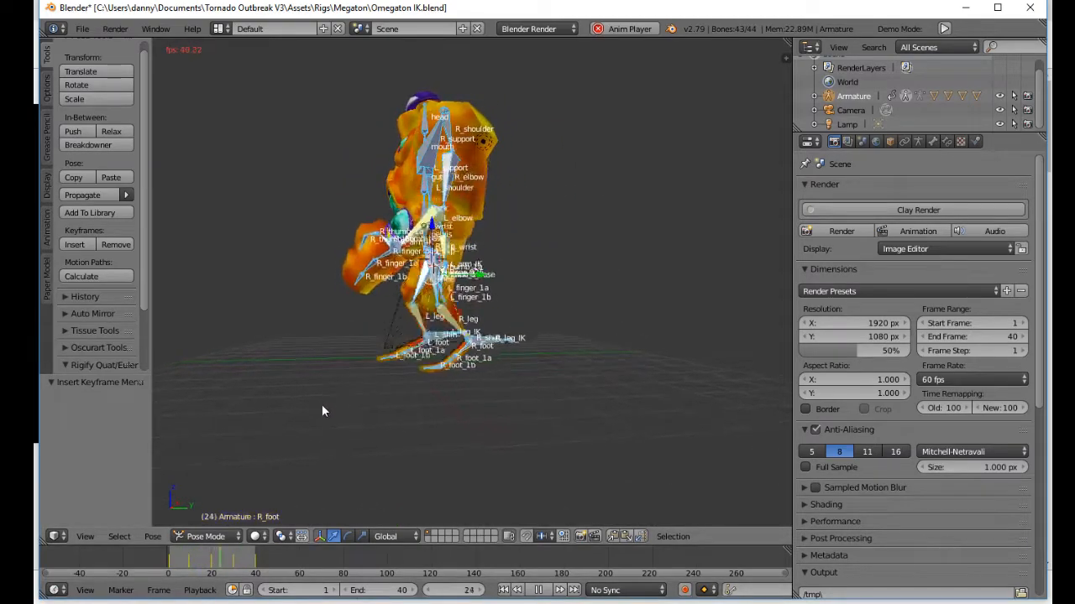
{"action": "key", "text": "alt+a"}
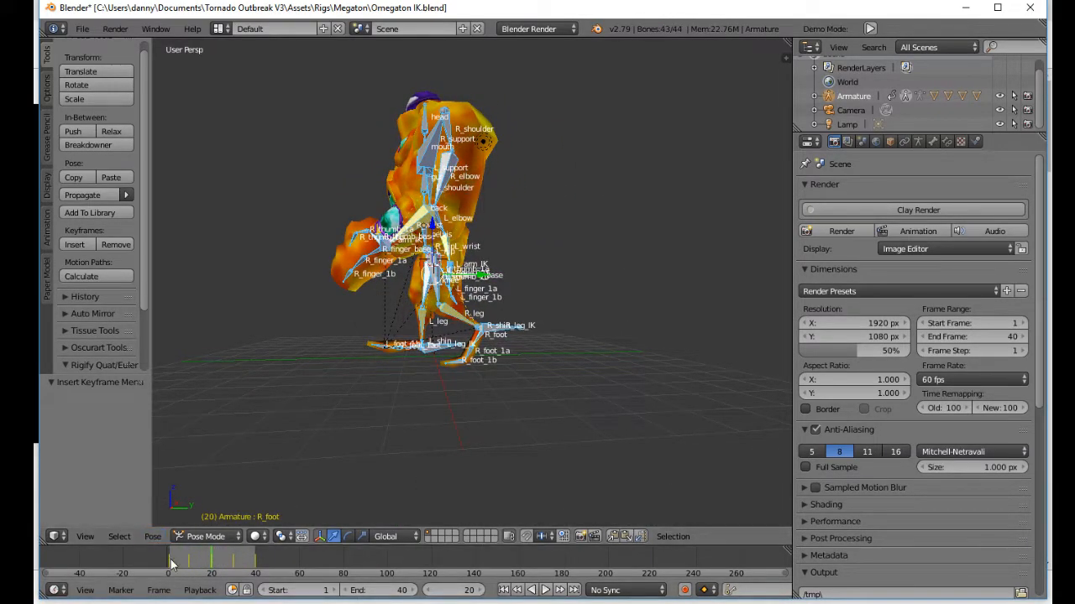
{"action": "key", "text": "alt+a"}
{"action": "left_click_drag", "start_coordinate": [201, 568], "coordinate": [213, 568]}
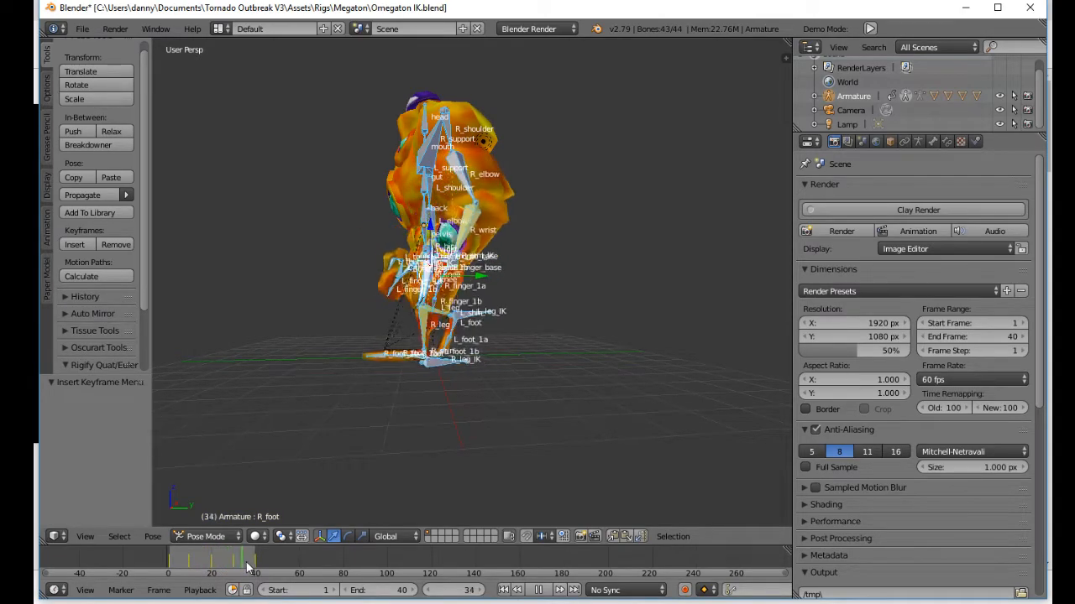
{"action": "scroll", "coordinate": [445, 402], "scroll_direction": "up", "scroll_amount": 5}
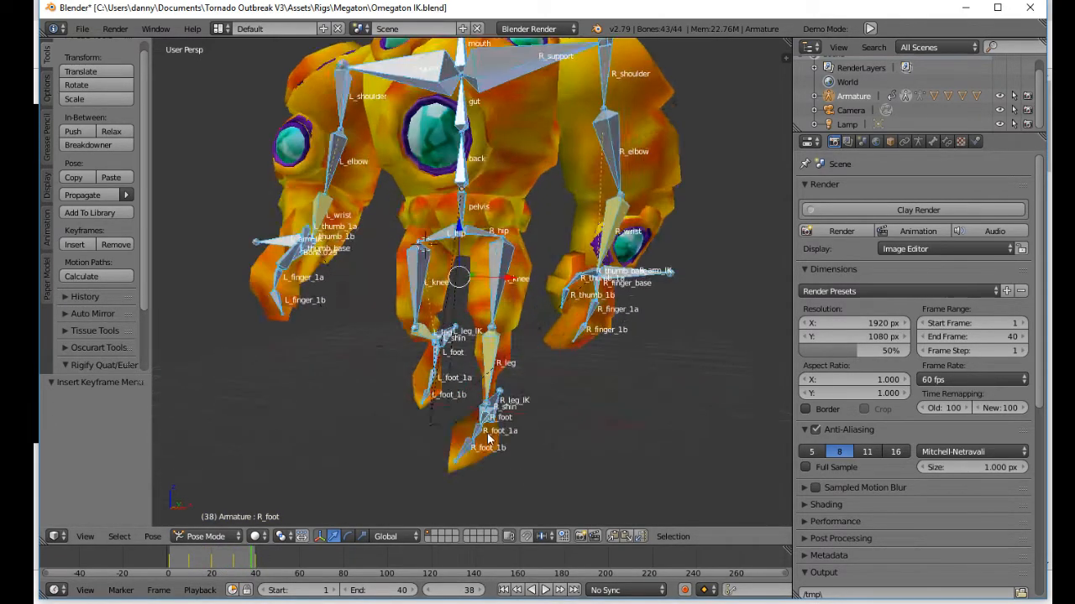
{"action": "key", "text": "alt+a"}
Step: Move L_leg_IK at frame 30 by -1.543 on Z and -0.129 on Y to plant the left leg
{"action": "middle_click_drag", "start_coordinate": [420, 406], "coordinate": [379, 347]}
{"action": "left_click", "coordinate": [234, 569]}
{"action": "scroll", "coordinate": [430, 348], "scroll_direction": "up", "scroll_amount": 2}
{"action": "right_click", "coordinate": [377, 346]}
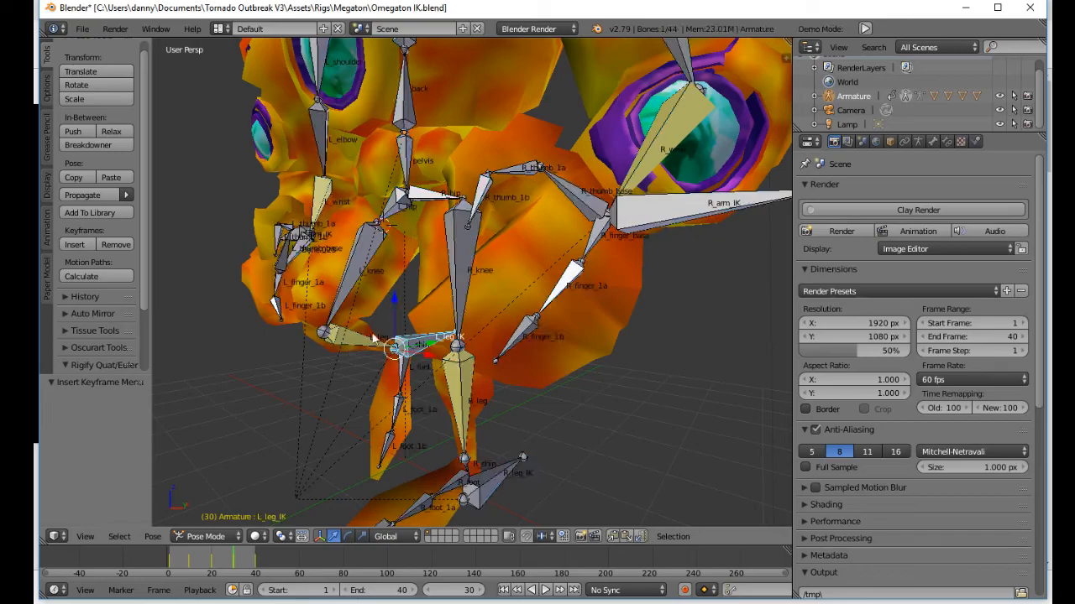
{"action": "key", "text": "g"}
{"action": "key", "text": "z"}
{"action": "left_click", "coordinate": [406, 424]}
{"action": "middle_click_drag", "start_coordinate": [411, 422], "coordinate": [475, 450]}
{"action": "middle_click_drag", "start_coordinate": [475, 450], "coordinate": [450, 451]}
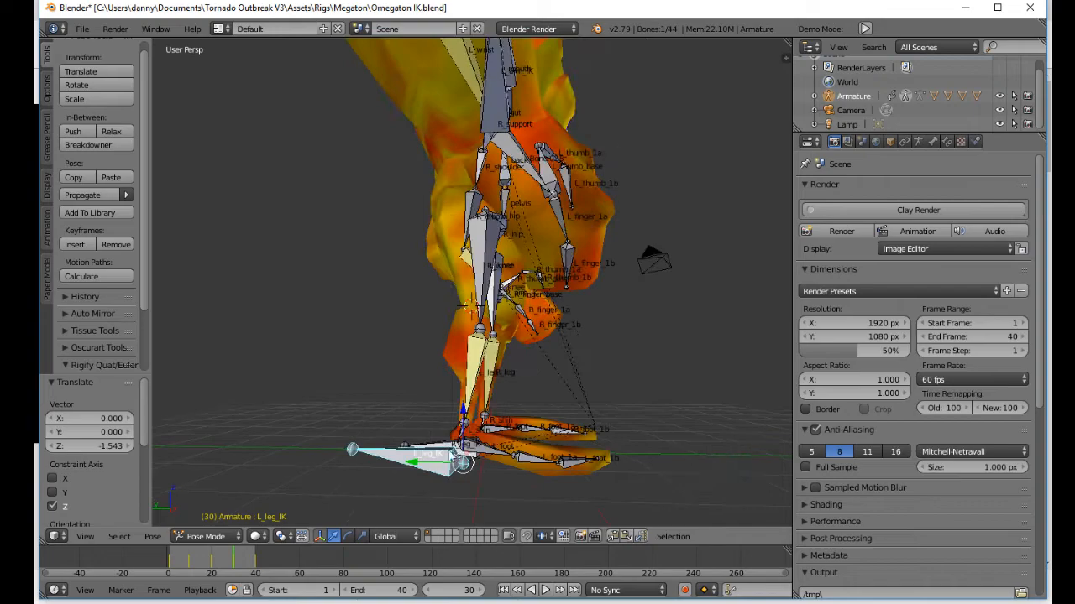
{"action": "key", "text": "g"}
{"action": "key", "text": "y"}
{"action": "left_click", "coordinate": [445, 467]}
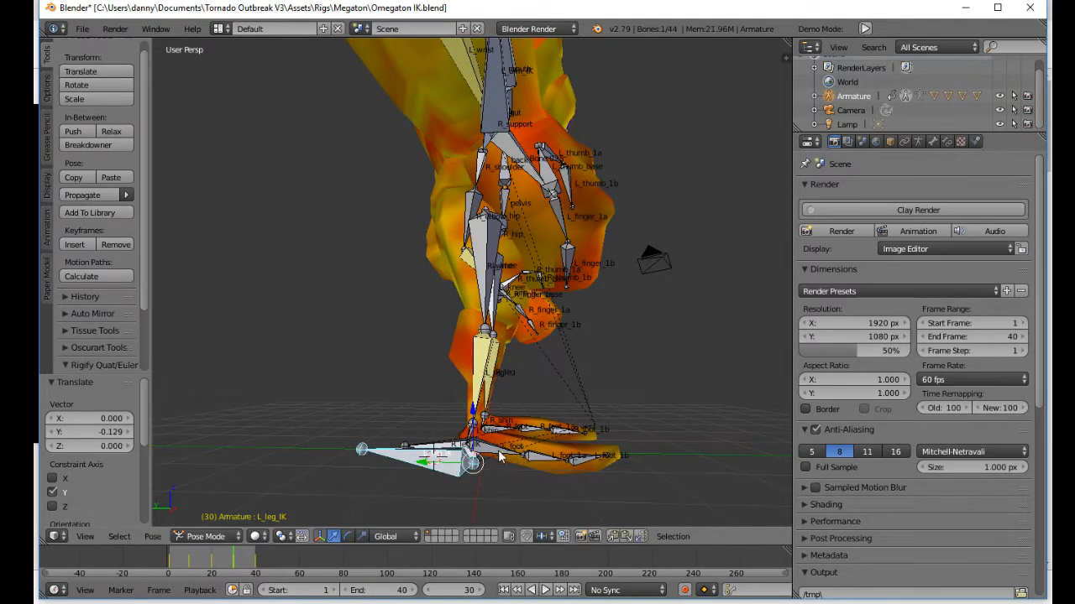
Step: Rotate the left foot bones at frame 30 to flatten the planted foot, ending with a 12° rotation
{"action": "right_click", "coordinate": [499, 456]}
{"action": "key", "text": "r"}
{"action": "left_click", "coordinate": [560, 452]}
{"action": "middle_click_drag", "start_coordinate": [588, 441], "coordinate": [518, 433]}
{"action": "key", "text": "r"}
{"action": "left_click", "coordinate": [584, 399]}
{"action": "right_click", "coordinate": [535, 420]}
{"action": "key", "text": "r"}
{"action": "left_click", "coordinate": [603, 407]}
Step: Raise R_leg_IK at frame 30 freely and by another 0.144 on Z, and shift it 0.265 along Y
{"action": "right_click", "coordinate": [543, 449]}
{"action": "key", "text": "g"}
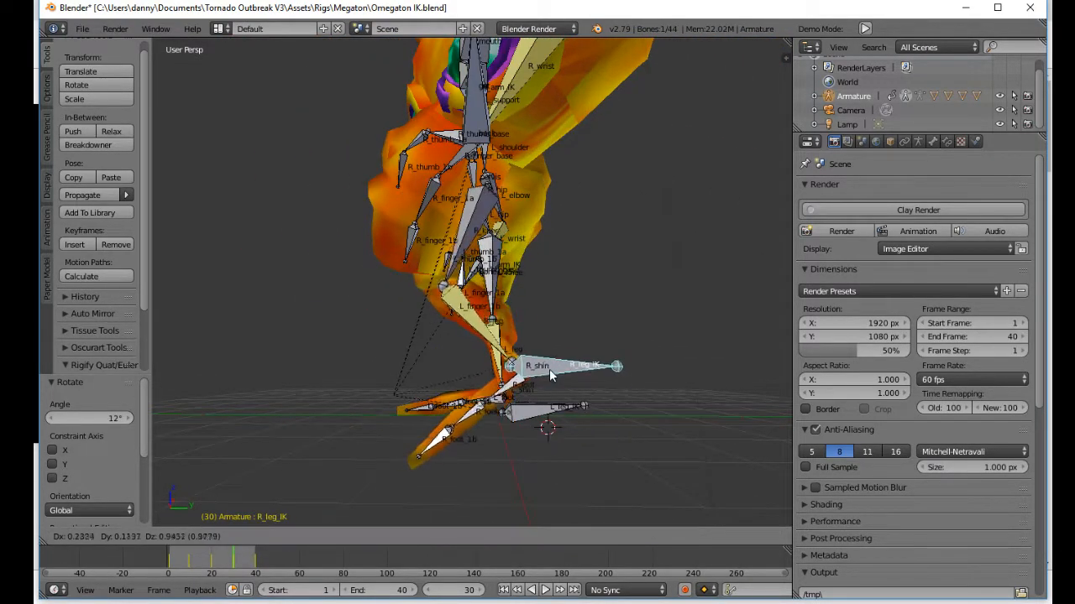
{"action": "left_click", "coordinate": [514, 366]}
{"action": "middle_click_drag", "start_coordinate": [513, 366], "coordinate": [358, 470]}
{"action": "key", "text": "g"}
{"action": "key", "text": "z"}
{"action": "left_click", "coordinate": [420, 332]}
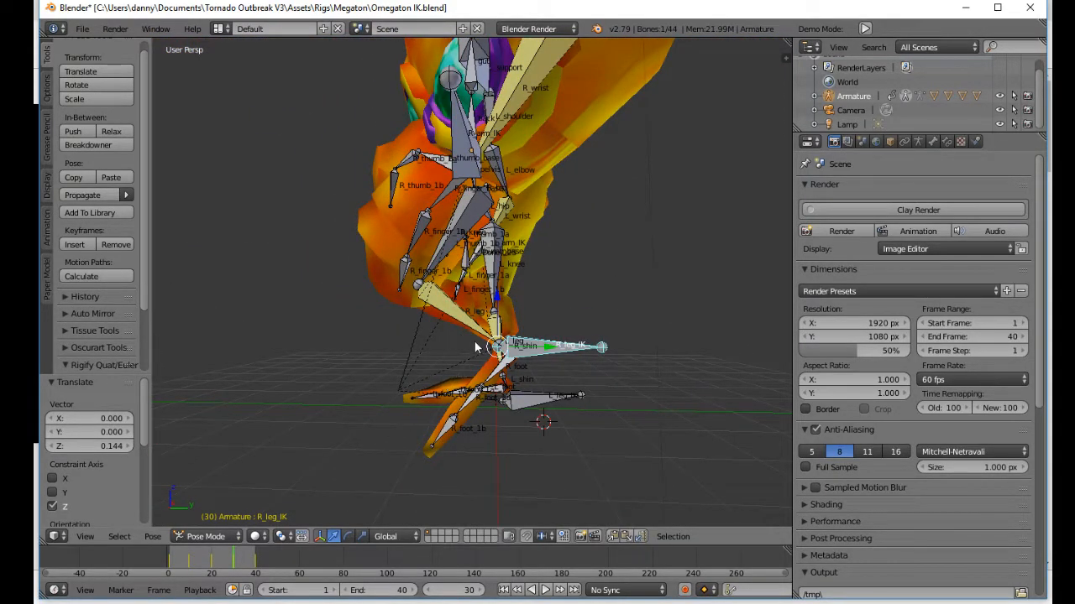
{"action": "key", "text": "g"}
{"action": "key", "text": "y"}
{"action": "left_click", "coordinate": [547, 349]}
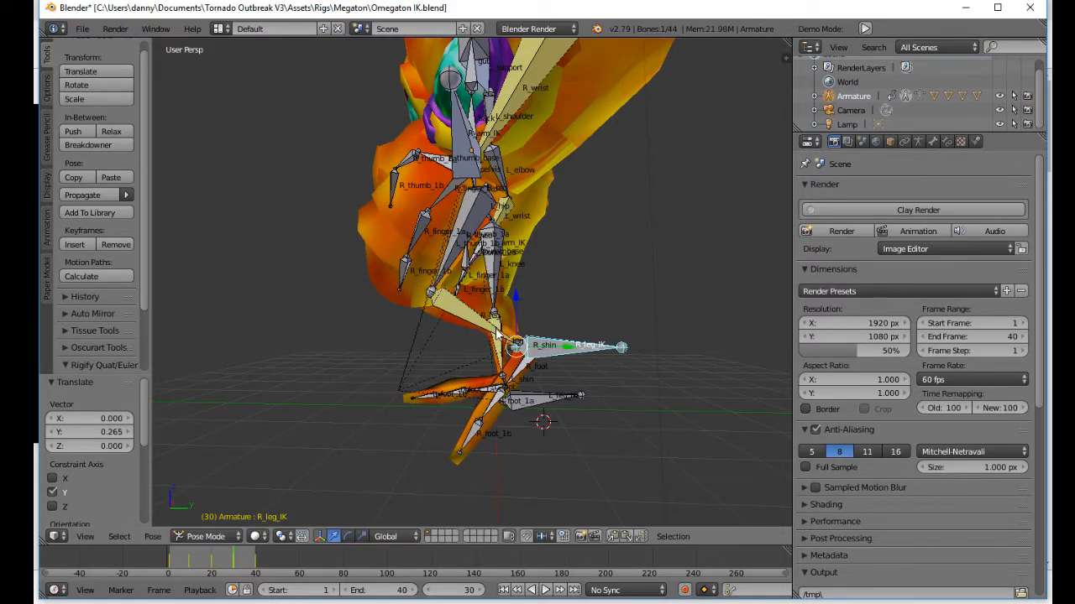
Step: Rotate the R_foot bone at frame 30 so the raised right foot points downward
{"action": "key", "text": "r"}
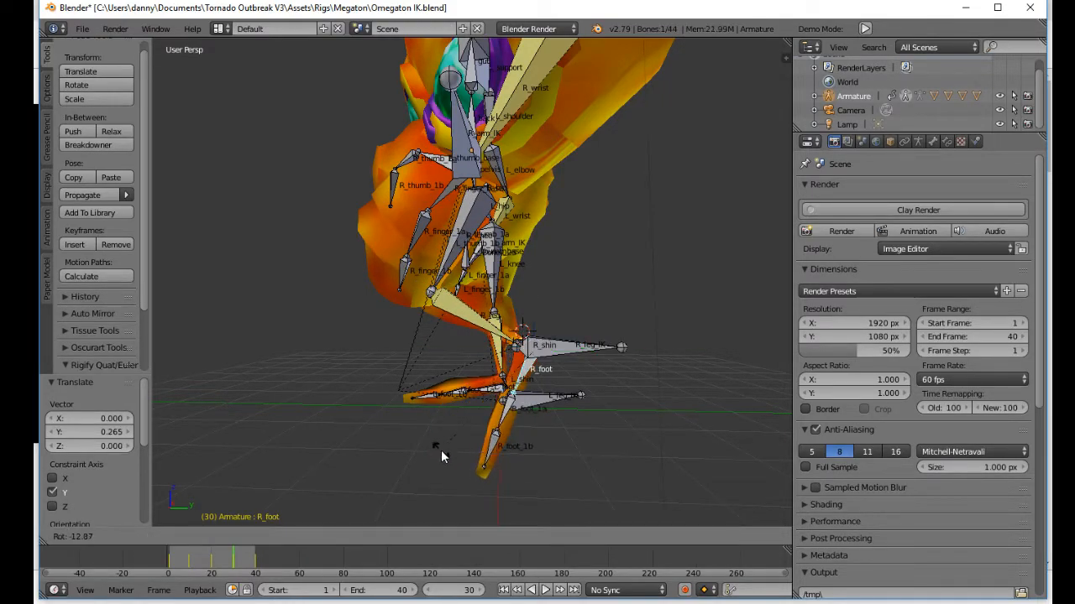
{"action": "left_click", "coordinate": [534, 337]}
{"action": "left_click_drag", "start_coordinate": [517, 316], "coordinate": [517, 293]}
{"action": "middle_click_drag", "start_coordinate": [472, 343], "coordinate": [571, 341]}
{"action": "left_click_drag", "start_coordinate": [572, 322], "coordinate": [565, 322]}
{"action": "middle_click_drag", "start_coordinate": [464, 390], "coordinate": [622, 371]}
{"action": "right_click_drag", "start_coordinate": [425, 443], "coordinate": [415, 451]}
Step: Select all bones and insert a new keyframe at frame 30 for the corrected passing pose
{"action": "middle_click_drag", "start_coordinate": [472, 425], "coordinate": [245, 405]}
{"action": "key", "text": "a"}
{"action": "key", "text": "i"}
{"action": "left_click", "coordinate": [327, 377]}
Step: Play the loop from frame 1 and compare the leg poses at the start, middle and end keyframes
{"action": "left_click", "coordinate": [504, 590]}
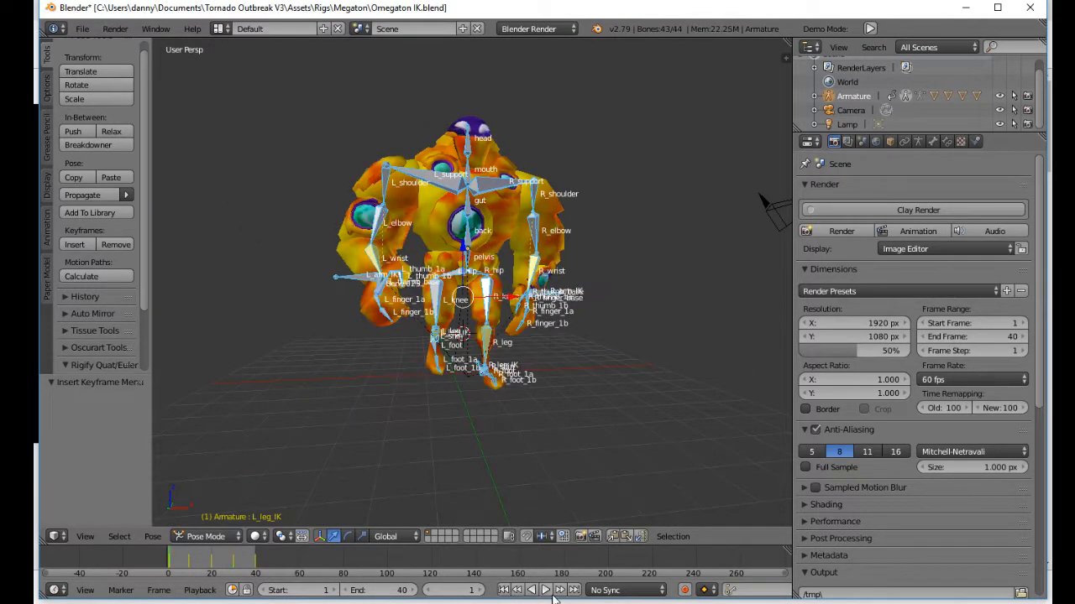
{"action": "middle_click_drag", "start_coordinate": [559, 445], "coordinate": [432, 419]}
{"action": "left_click", "coordinate": [545, 592]}
{"action": "scroll", "coordinate": [480, 364], "scroll_direction": "up", "scroll_amount": 4}
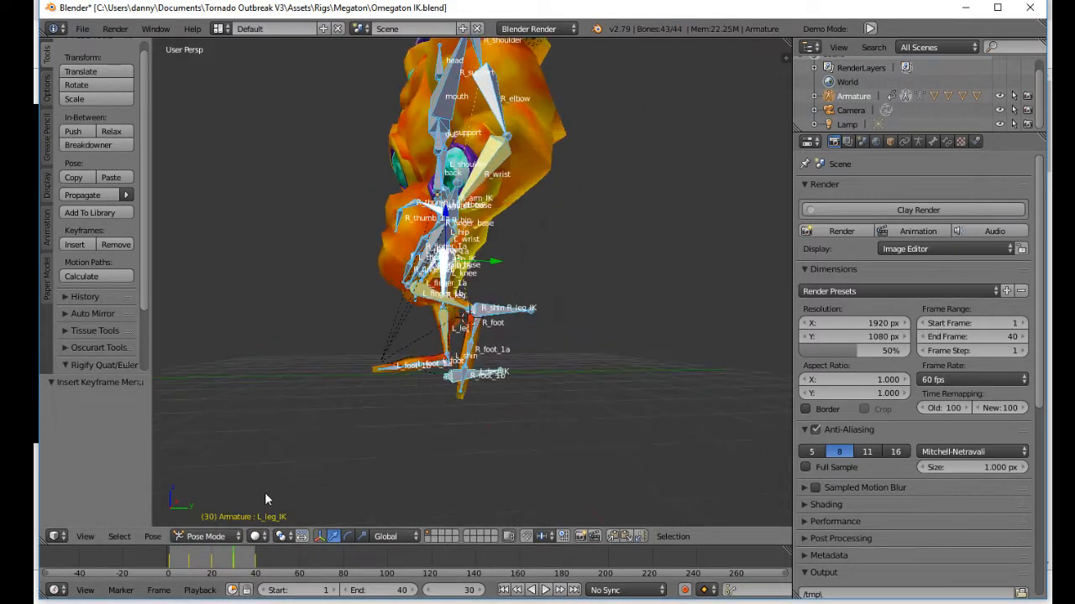
{"action": "left_click", "coordinate": [166, 574]}
{"action": "key", "text": "alt+a"}
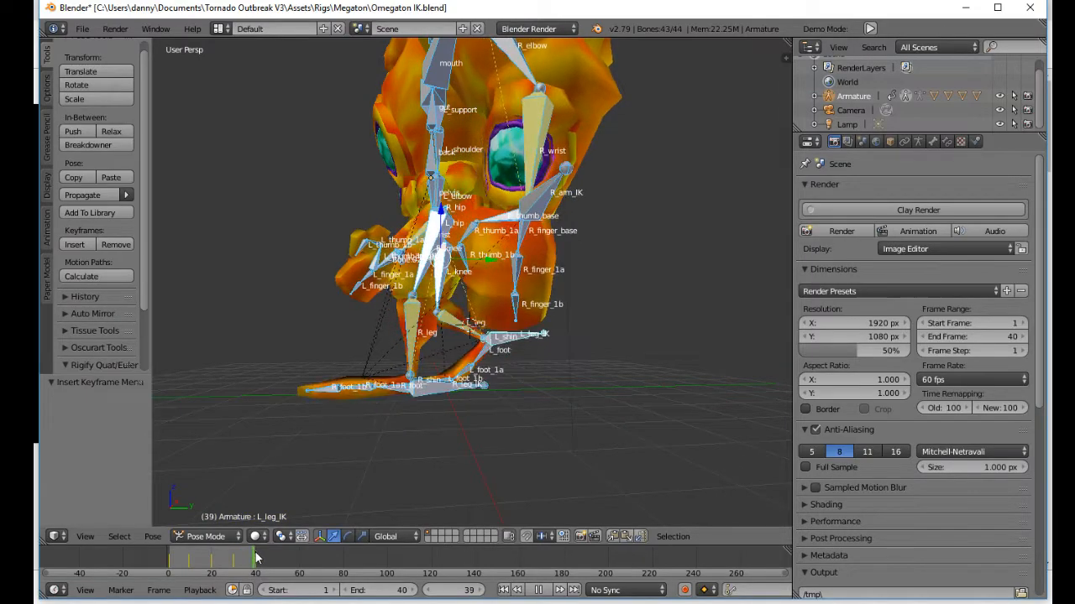
{"action": "left_click", "coordinate": [167, 569]}
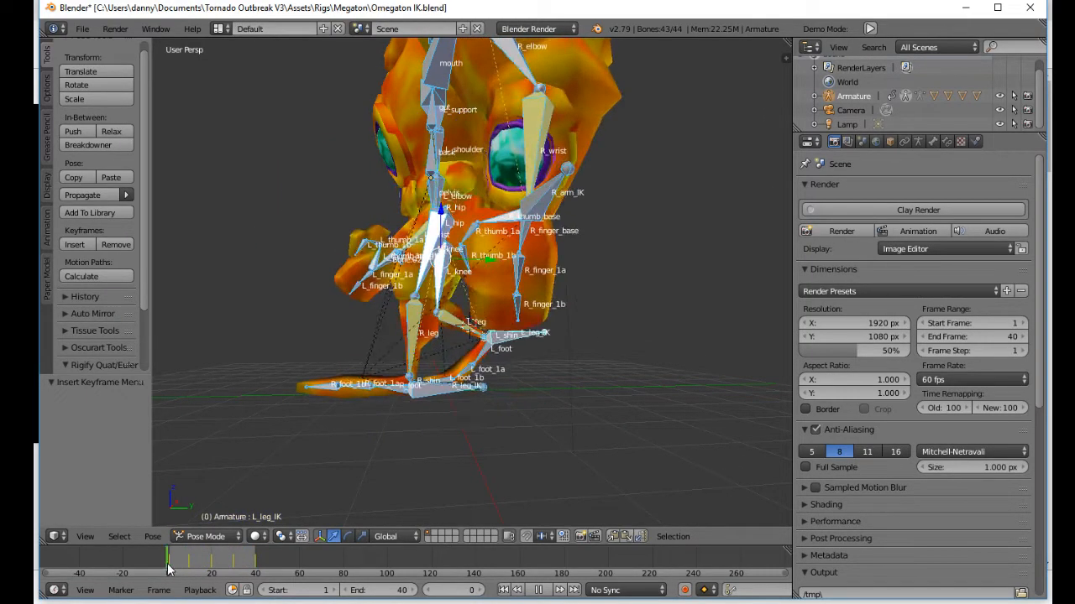
{"action": "left_click", "coordinate": [211, 566]}
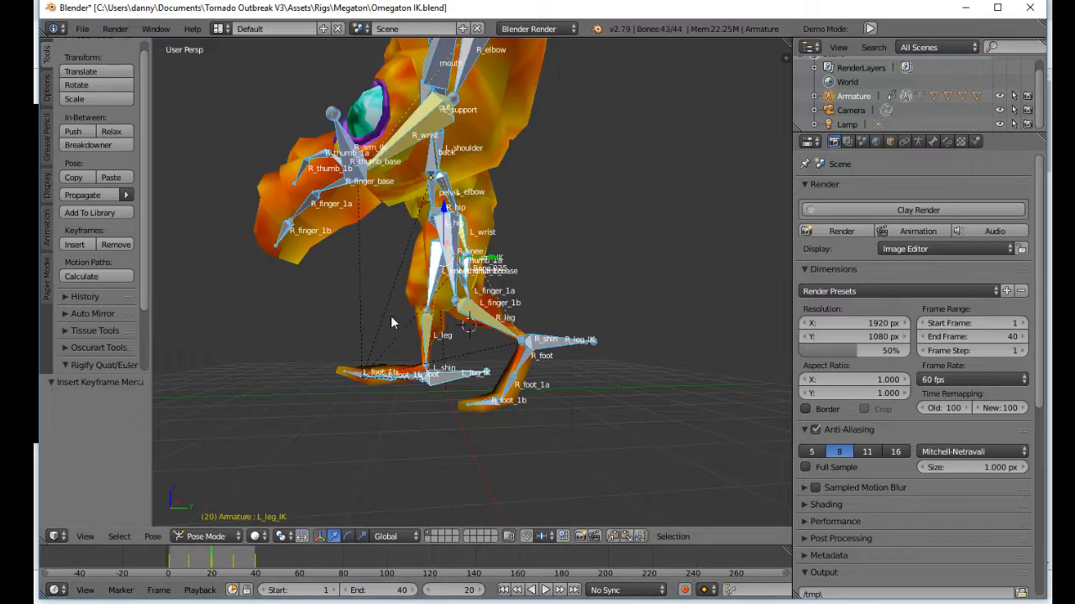
Step: Adjust the R_hip bone at frame 20 and insert a keyframe for all bones
{"action": "middle_click_drag", "start_coordinate": [381, 315], "coordinate": [462, 281]}
{"action": "right_click", "coordinate": [442, 219]}
{"action": "scroll", "coordinate": [468, 247], "scroll_direction": "down", "scroll_amount": 2}
{"action": "middle_click_drag", "start_coordinate": [474, 241], "coordinate": [267, 284]}
{"action": "left_click", "coordinate": [514, 286]}
{"action": "middle_click_drag", "start_coordinate": [464, 336], "coordinate": [403, 344]}
{"action": "key", "text": "a"}
{"action": "key", "text": "a"}
{"action": "key", "text": "i"}
{"action": "left_click", "coordinate": [404, 346]}
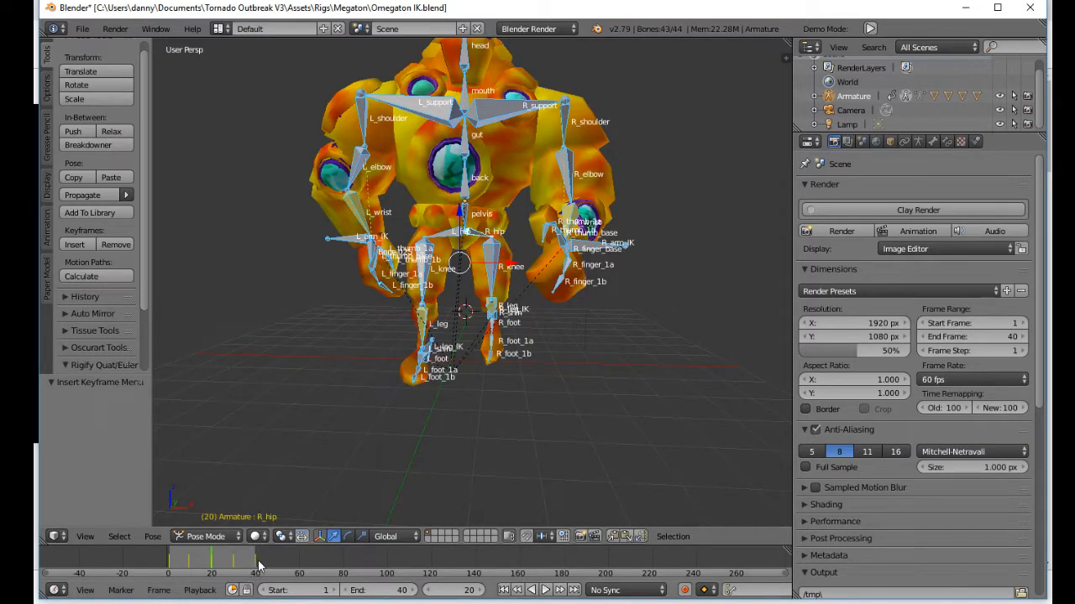
Step: Play the walk loop from the first frame to review the adjusted hip motion
{"action": "left_click", "coordinate": [503, 590]}
{"action": "left_click", "coordinate": [545, 590]}
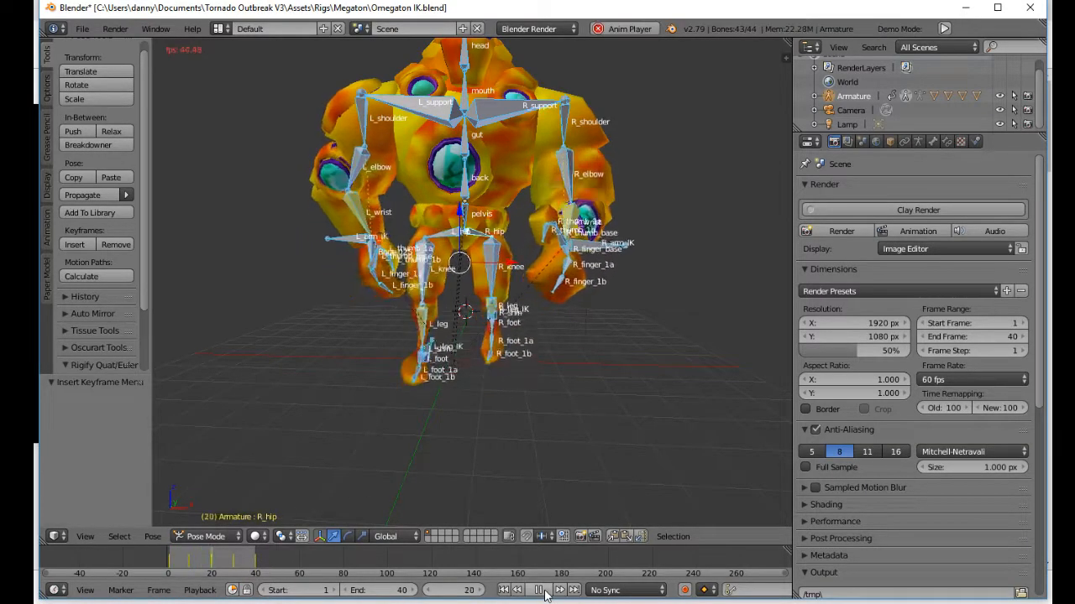
Step: At frame 1, rotate the back bone about 2.8°, trackball-rotate it about 2.29°, and insert a LocRotScale keyframe
{"action": "right_click", "coordinate": [461, 189]}
{"action": "left_click", "coordinate": [170, 569]}
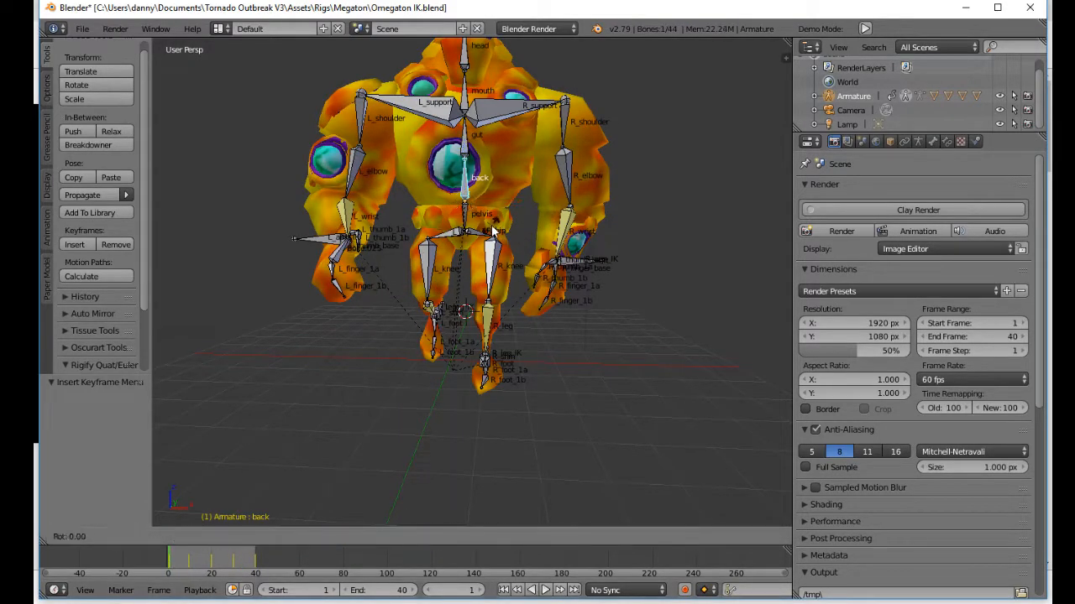
{"action": "key", "text": "r"}
{"action": "left_click", "coordinate": [531, 206]}
{"action": "key", "text": "r"}
{"action": "left_click", "coordinate": [538, 207]}
{"action": "key", "text": "r"}
{"action": "key", "text": "r"}
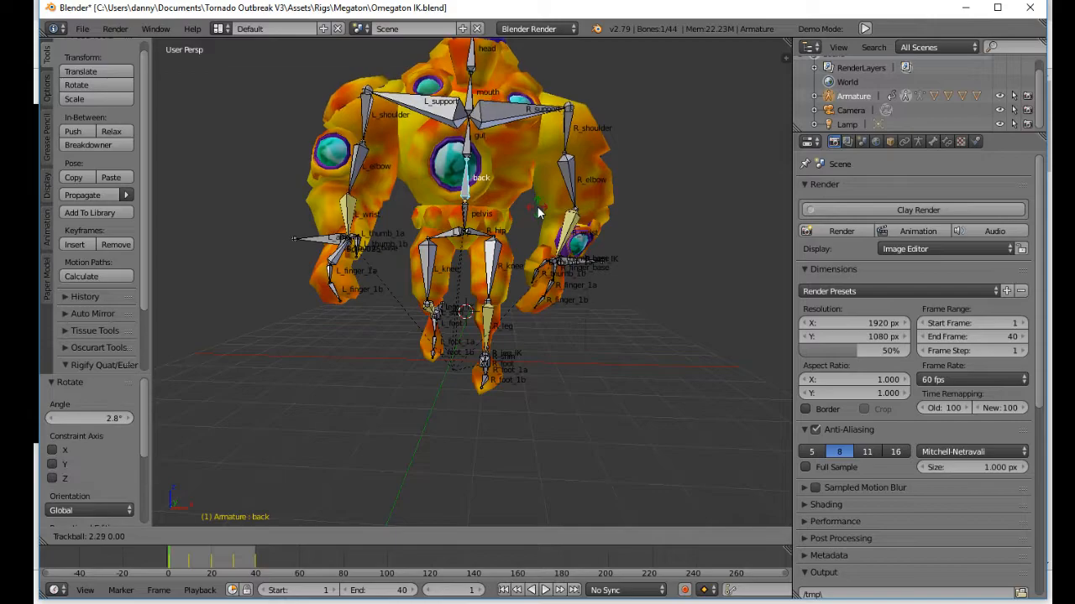
{"action": "left_click", "coordinate": [536, 206]}
{"action": "key", "text": "i"}
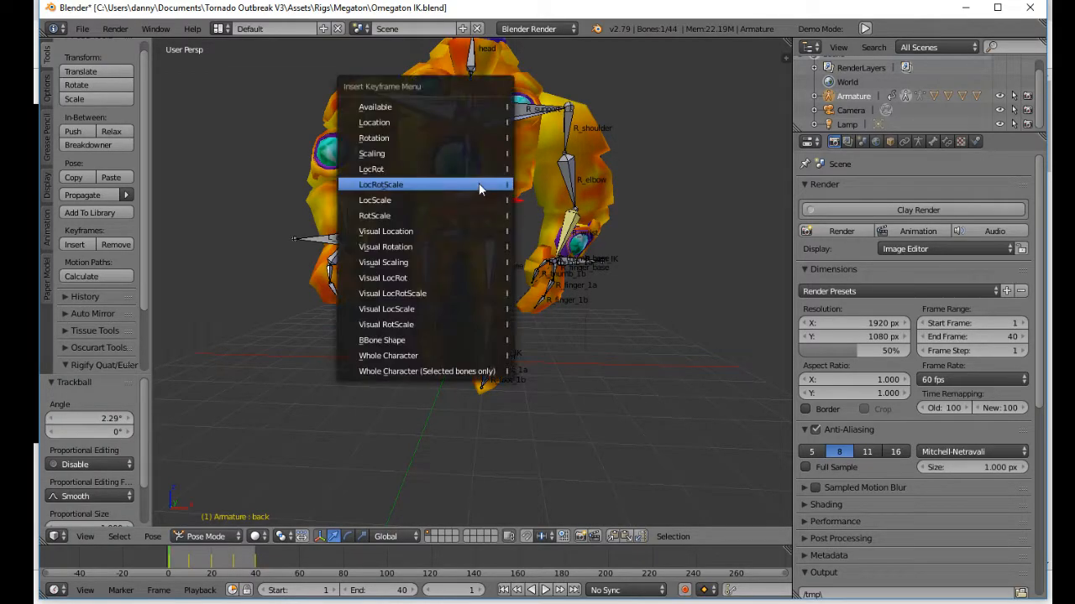
{"action": "left_click", "coordinate": [479, 183]}
Step: At frame 20, trackball-rotate the back bone slightly, rotate it about 1.13°, and insert a LocRotScale keyframe
{"action": "key", "text": "alt+a"}
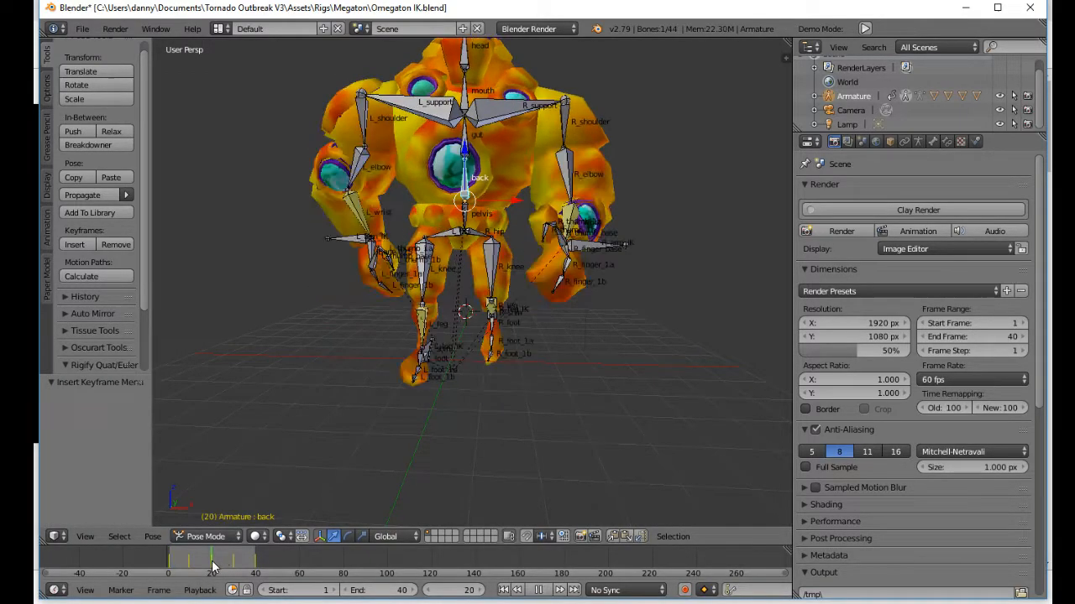
{"action": "left_click", "coordinate": [564, 176]}
{"action": "key", "text": "r"}
{"action": "left_click", "coordinate": [566, 174]}
{"action": "middle_click_drag", "start_coordinate": [459, 313], "coordinate": [387, 318]}
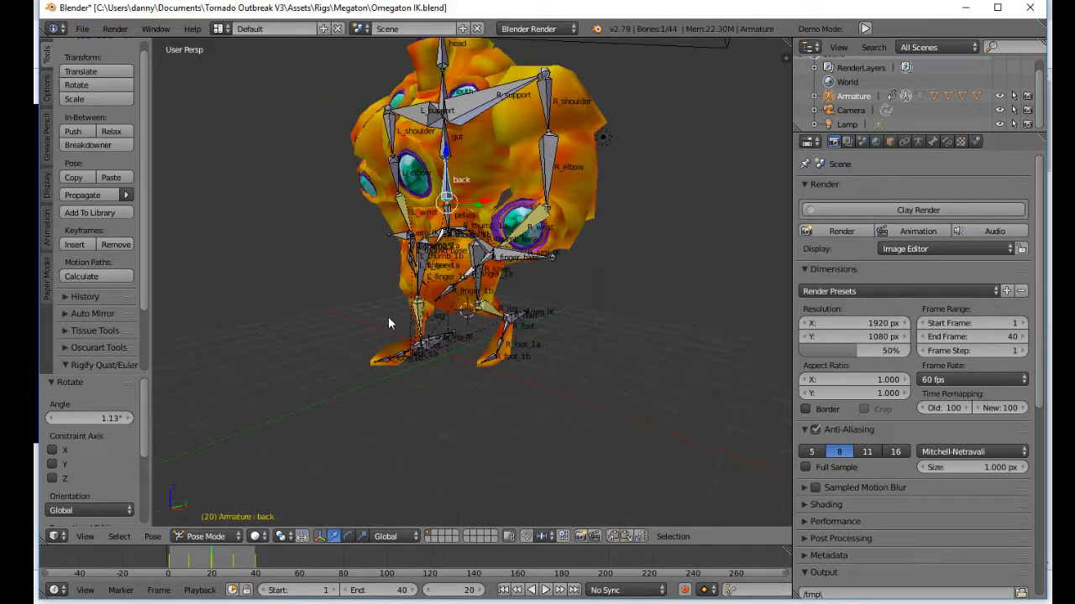
{"action": "key", "text": "i"}
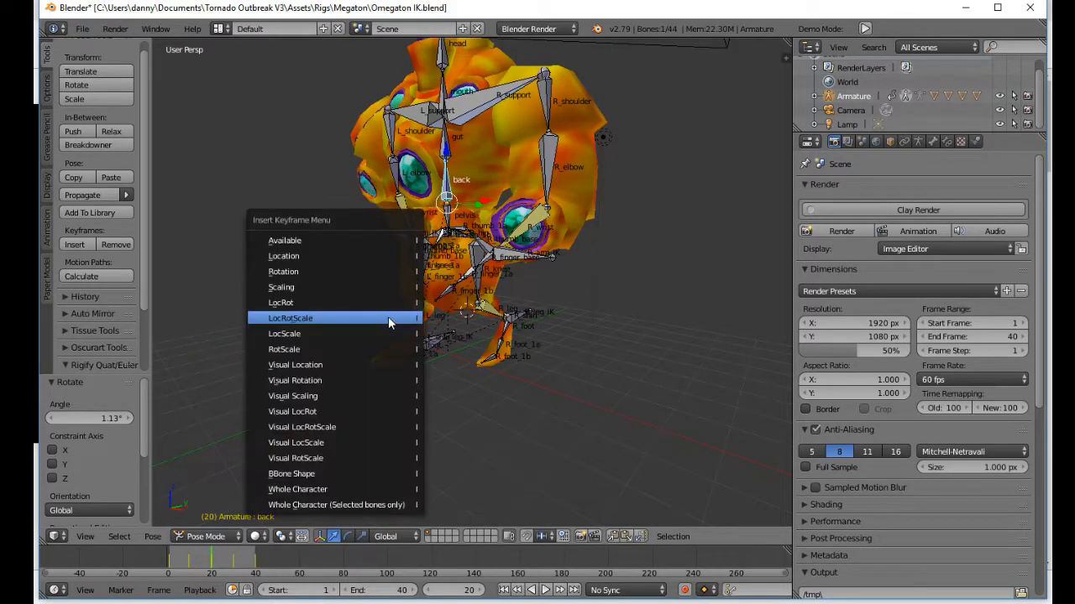
{"action": "left_click", "coordinate": [388, 317]}
Step: Copy the back bone's pose from frame 1, paste it at frame 40, and insert a keyframe there
{"action": "left_click", "coordinate": [516, 590]}
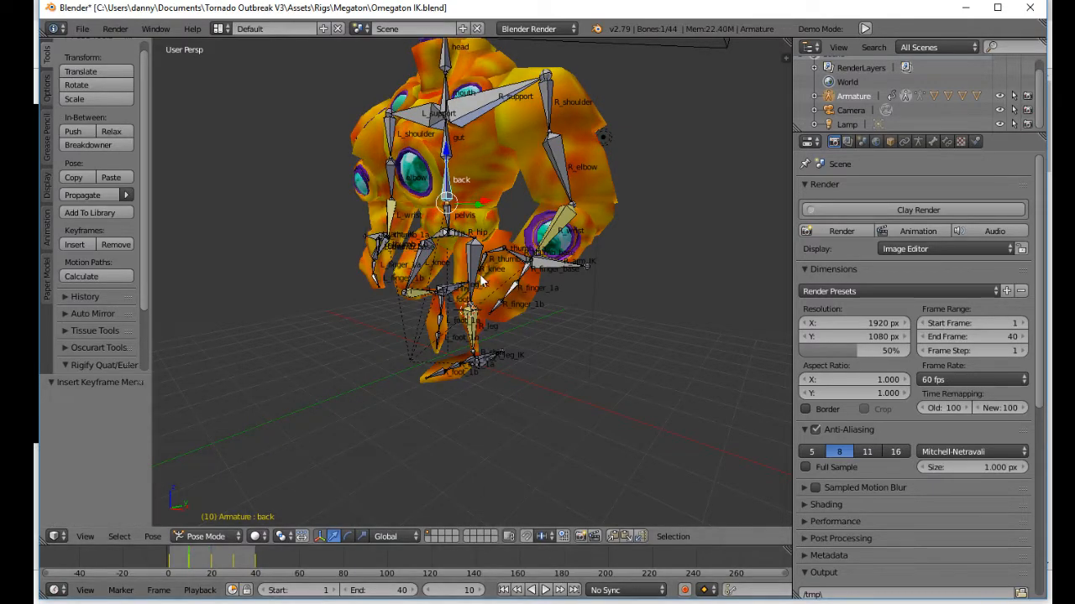
{"action": "left_click", "coordinate": [504, 591]}
{"action": "key", "text": "ctrl+c"}
{"action": "left_click", "coordinate": [486, 420]}
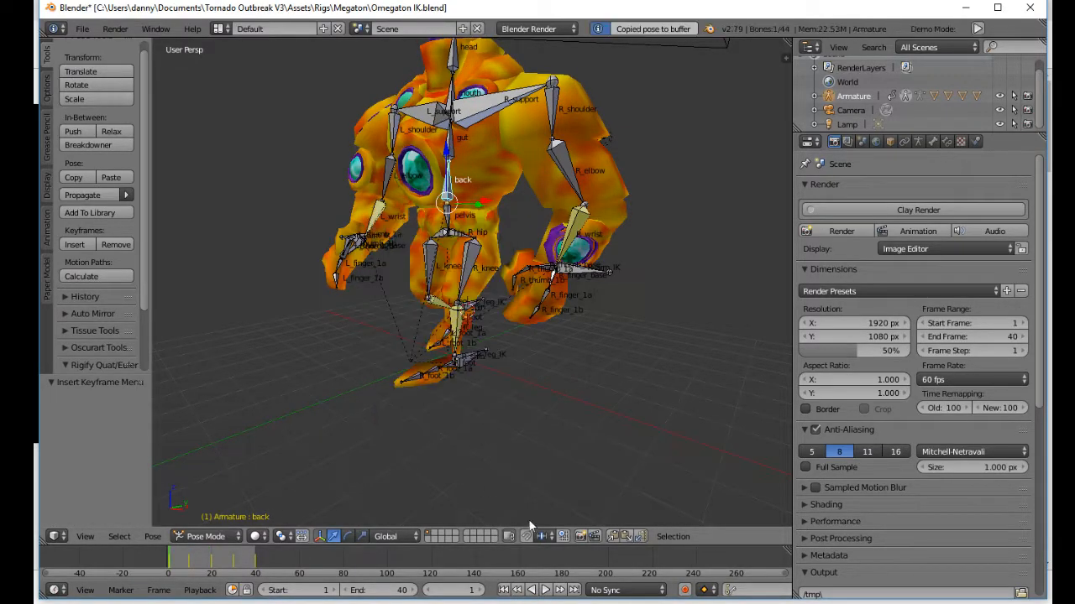
{"action": "left_click", "coordinate": [575, 591]}
{"action": "key", "text": "ctrl+v"}
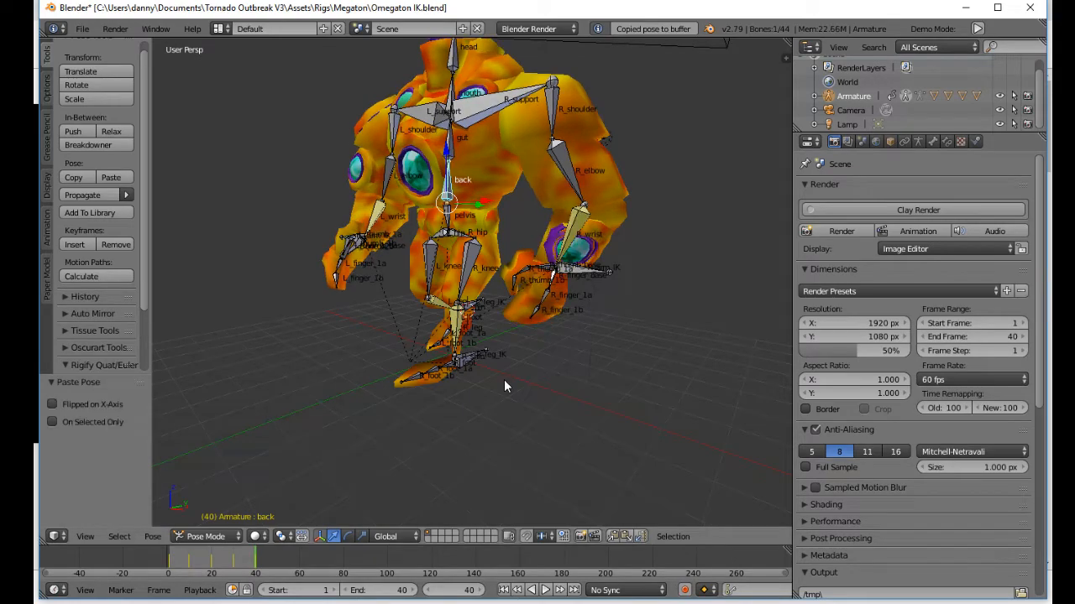
{"action": "key", "text": "i"}
{"action": "left_click", "coordinate": [504, 382]}
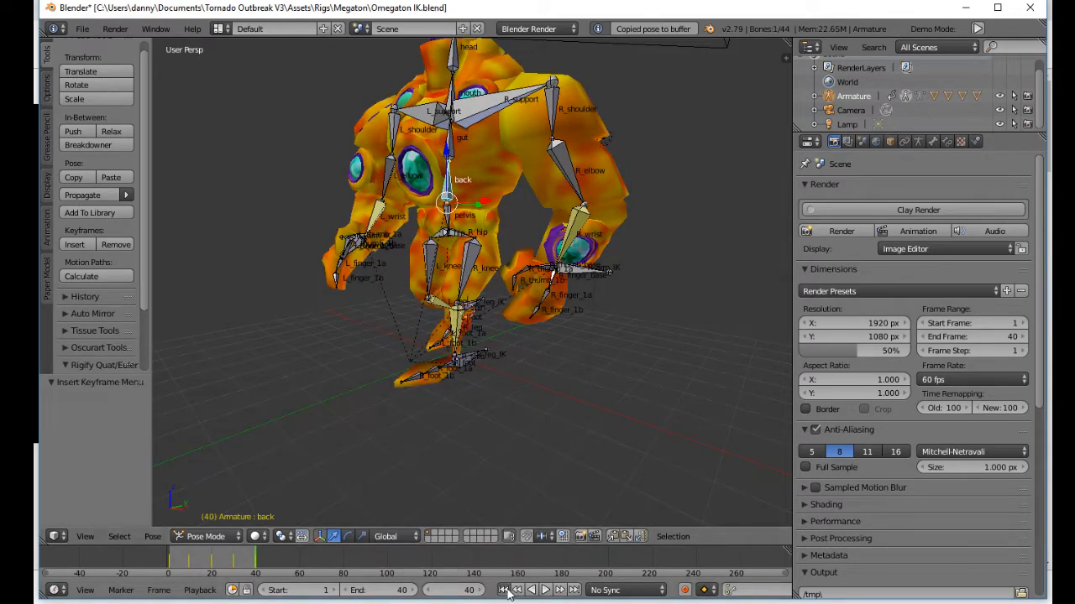
Step: Play the walk loop and examine the torso, arm and leg motion from several angles
{"action": "left_click", "coordinate": [545, 590]}
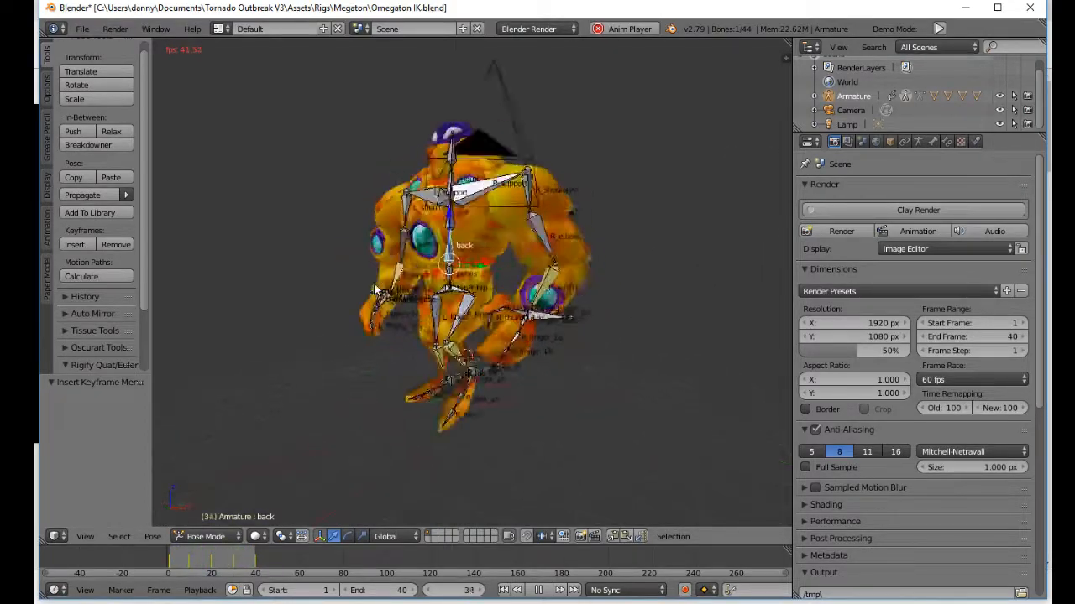
{"action": "middle_click_drag", "start_coordinate": [499, 291], "coordinate": [319, 316]}
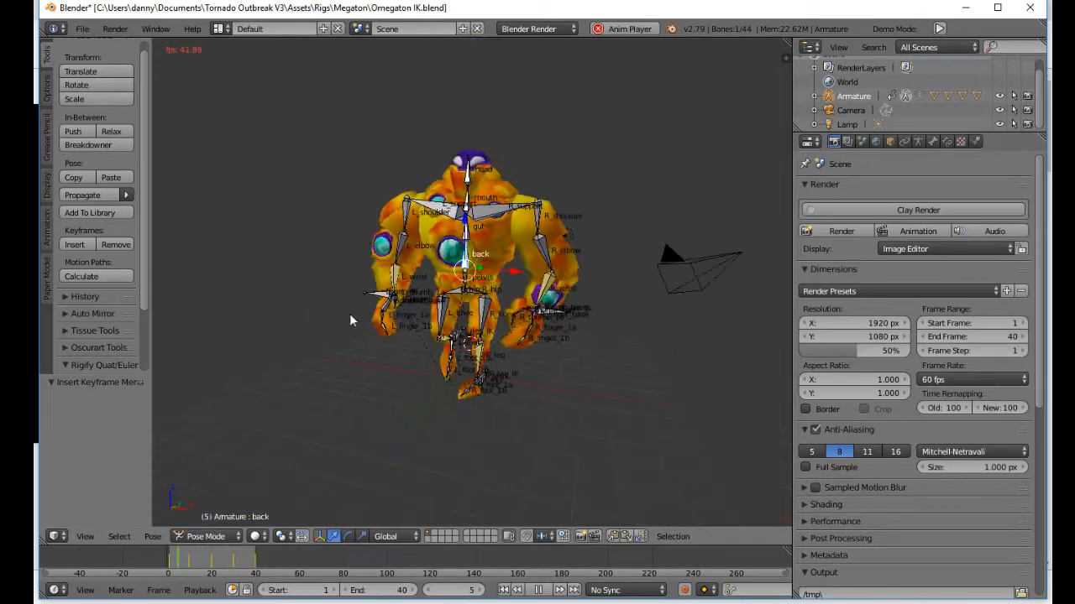
{"action": "middle_click_drag", "start_coordinate": [378, 298], "coordinate": [339, 290]}
{"action": "middle_click_drag", "start_coordinate": [571, 312], "coordinate": [398, 294]}
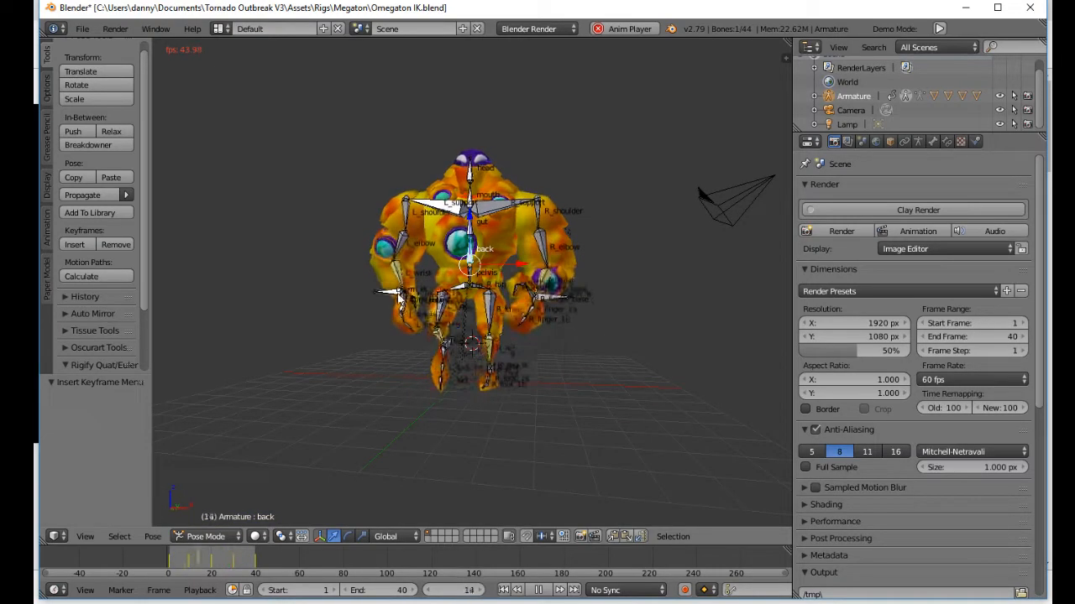
{"action": "middle_click_drag", "start_coordinate": [400, 294], "coordinate": [319, 323]}
{"action": "scroll", "coordinate": [537, 361], "scroll_direction": "up", "scroll_amount": 2}
{"action": "scroll", "coordinate": [615, 331], "scroll_direction": "up", "scroll_amount": 4}
{"action": "scroll", "coordinate": [311, 315], "scroll_direction": "down", "scroll_amount": 3}
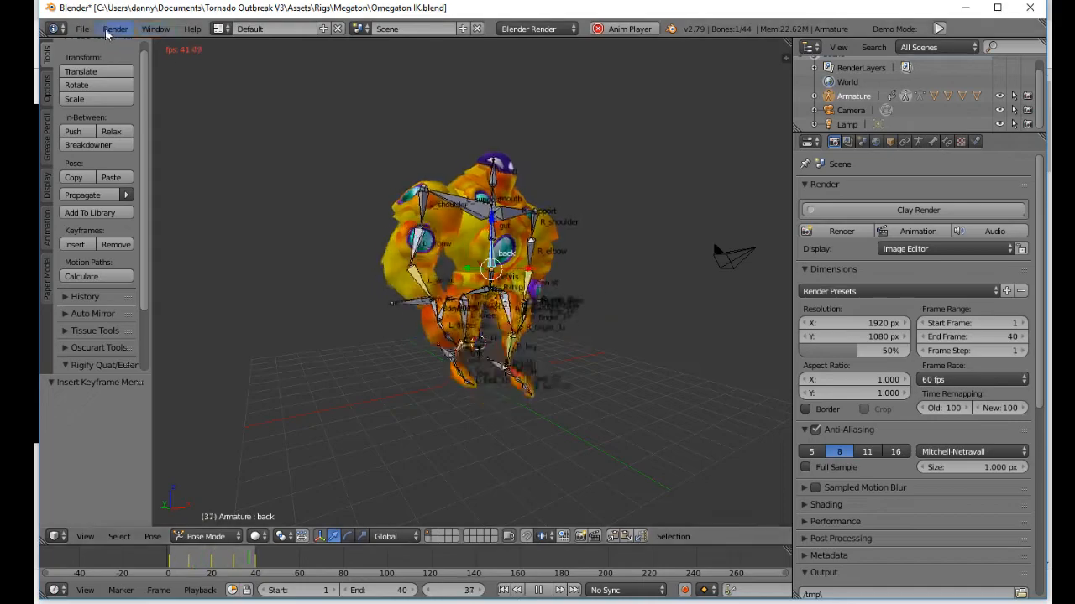
Step: Save a copy of the scene in the Megaton Animations folder as basic_tut_wlk_1a.blend
{"action": "left_click", "coordinate": [83, 28]}
{"action": "left_click", "coordinate": [148, 186]}
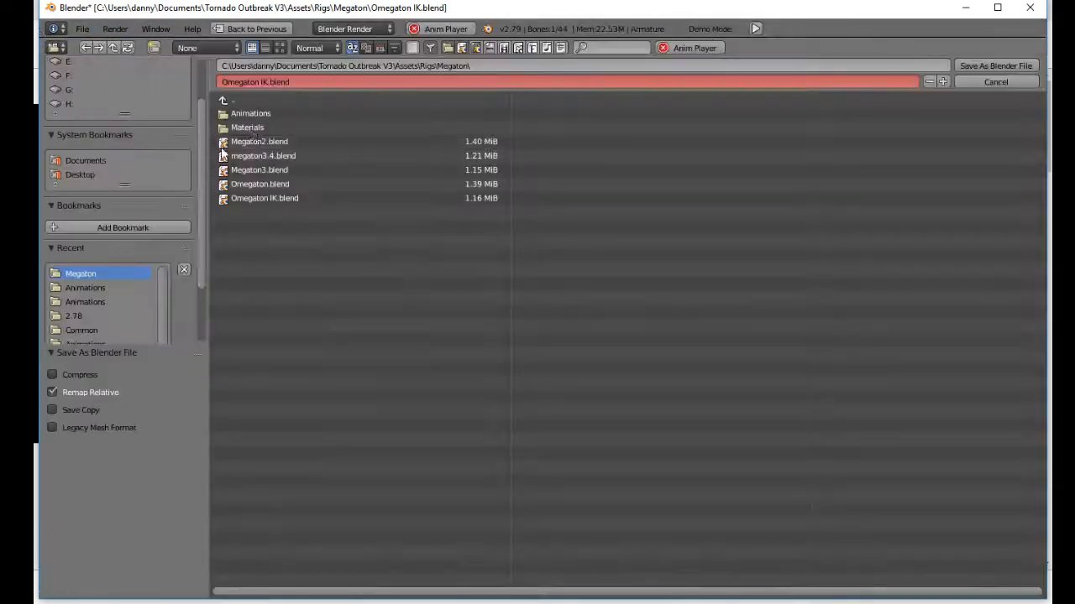
{"action": "left_click", "coordinate": [285, 109]}
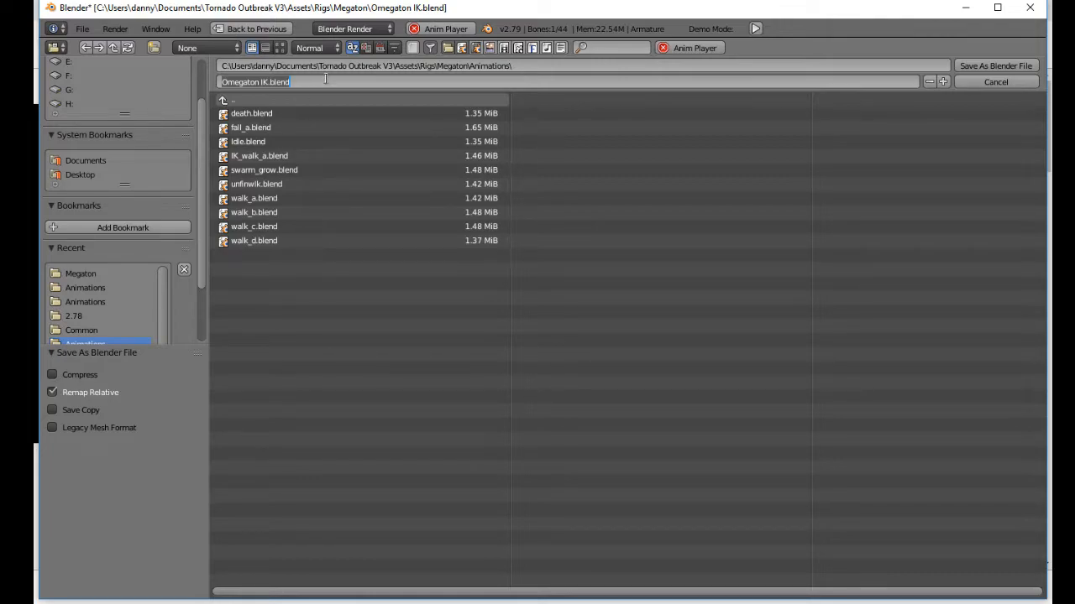
{"action": "key", "text": "BackSpace"}
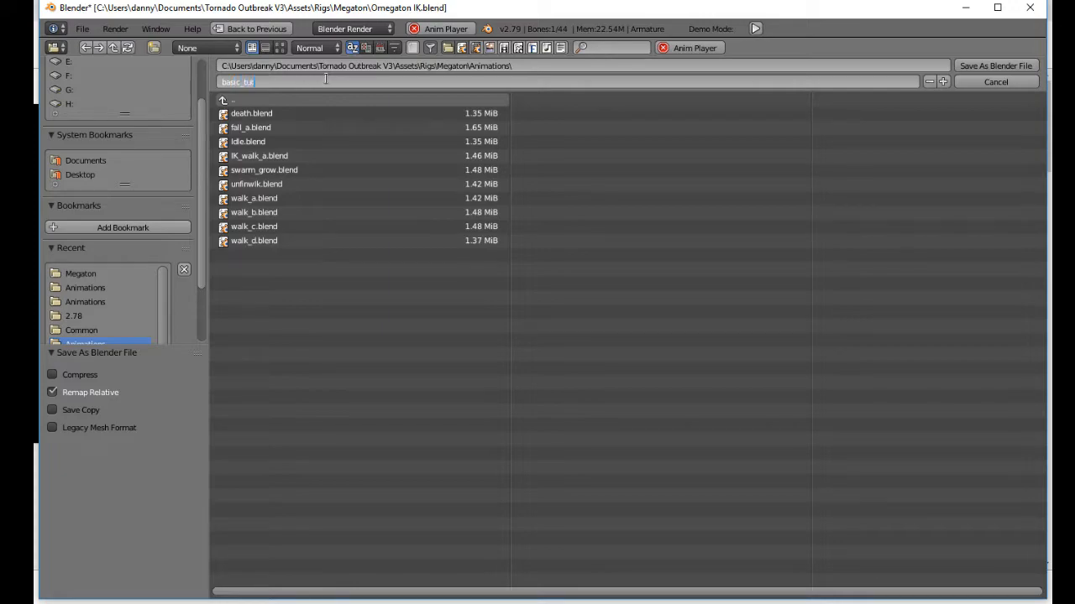
{"action": "type", "text": "basic_tut_wi"}
{"action": "type", "text": "k_1a.blend"}
{"action": "key", "text": "Return"}
{"action": "left_click", "coordinate": [990, 67]}
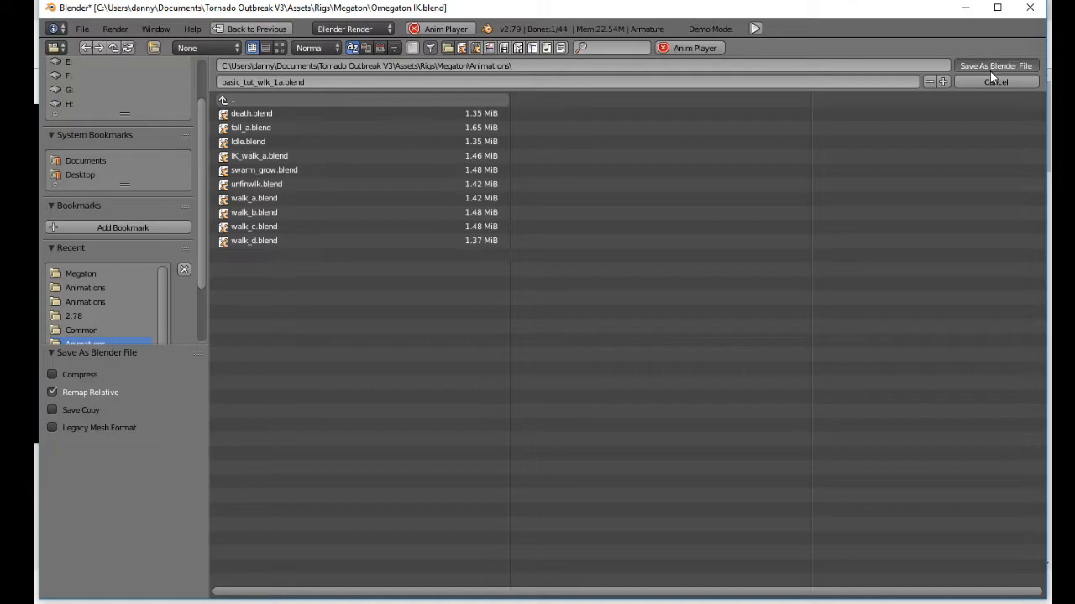
Step: Inspect the playing walk cycle from the side and front, checking the feet and overall stride up close
{"action": "middle_click_drag", "start_coordinate": [429, 294], "coordinate": [658, 371]}
{"action": "scroll", "coordinate": [494, 397], "scroll_direction": "up", "scroll_amount": 3}
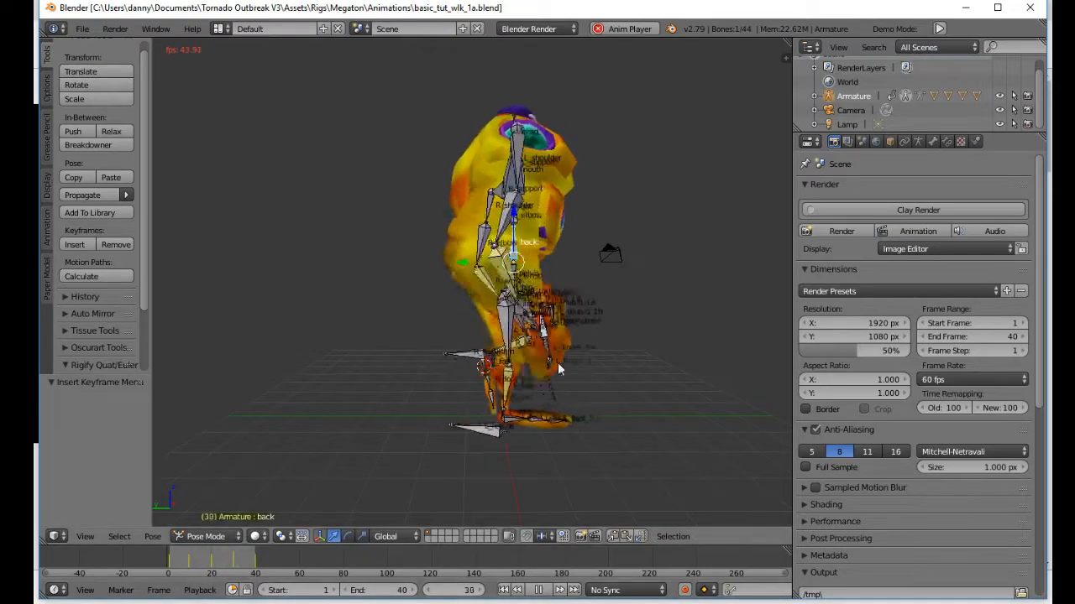
{"action": "middle_click_drag", "start_coordinate": [547, 369], "coordinate": [758, 359]}
{"action": "middle_click_drag", "start_coordinate": [529, 376], "coordinate": [418, 402]}
{"action": "scroll", "coordinate": [526, 412], "scroll_direction": "up", "scroll_amount": 4}
{"action": "middle_click_drag", "start_coordinate": [527, 415], "coordinate": [407, 394]}
{"action": "scroll", "coordinate": [394, 393], "scroll_direction": "down", "scroll_amount": 4}
{"action": "scroll", "coordinate": [407, 393], "scroll_direction": "down", "scroll_amount": 1}
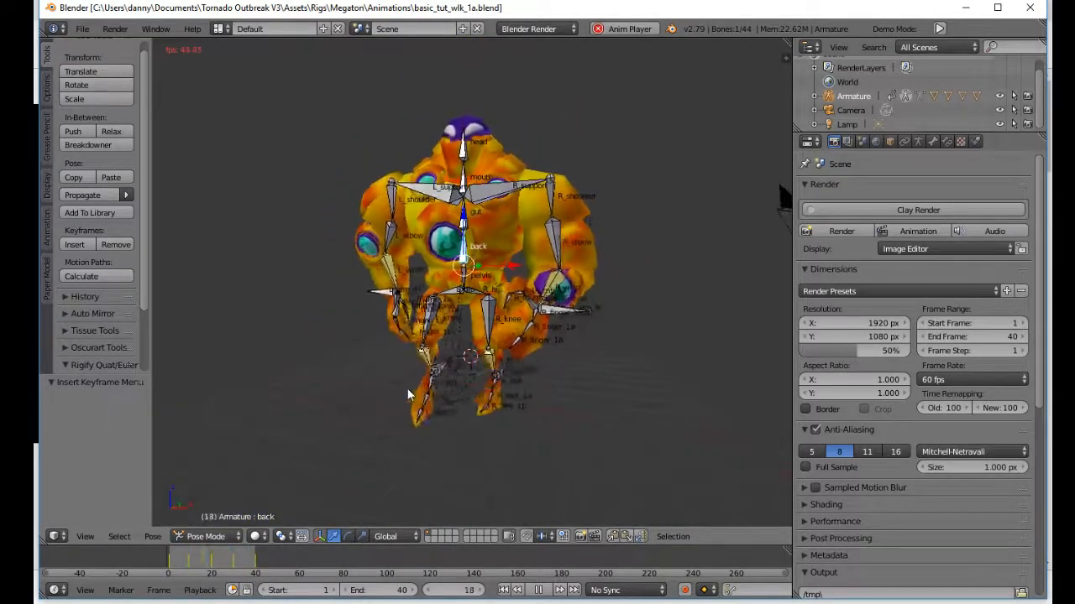